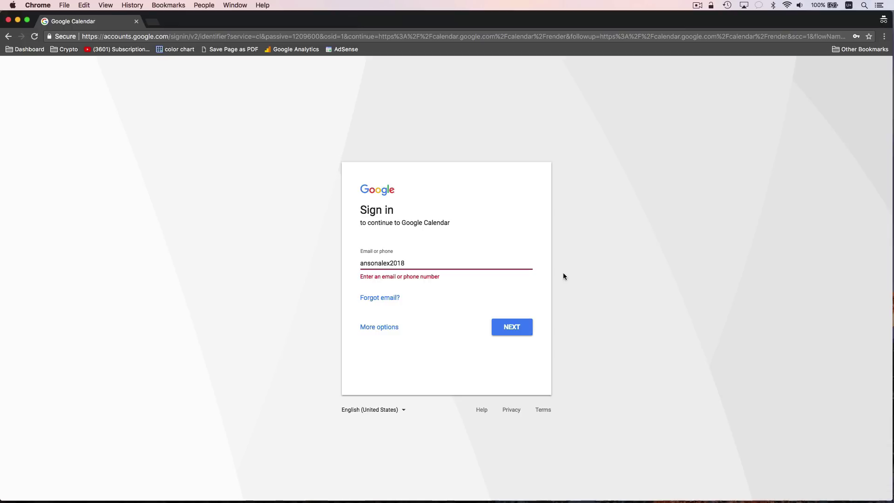
Sign in with the account password and dismiss the Calendar welcome message.
left_click(377, 332)
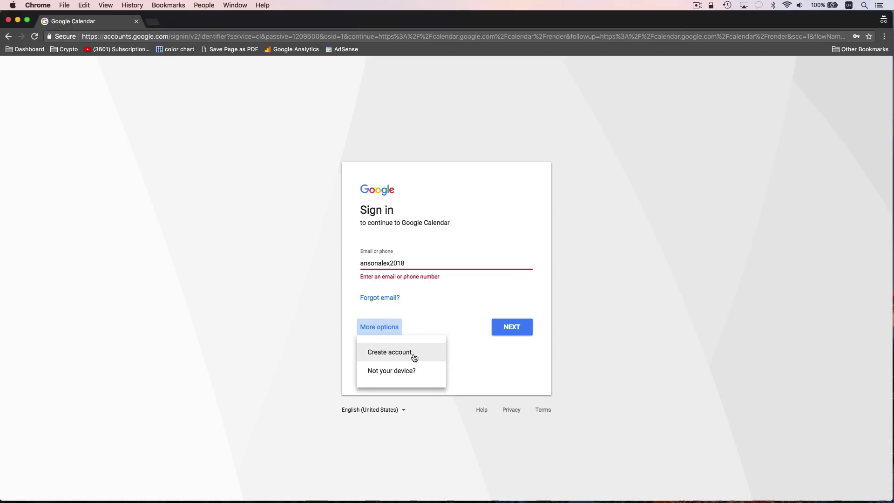
left_click(576, 310)
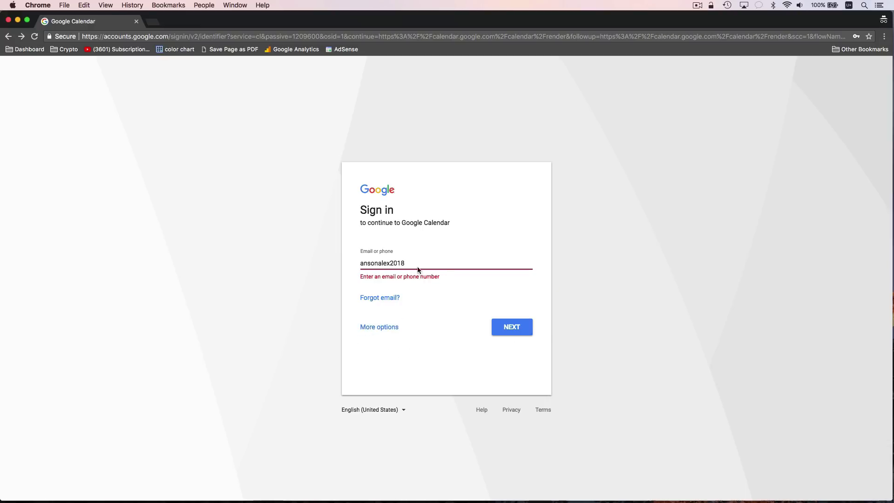
left_click(511, 328)
type("••••••••••")
key("Return")
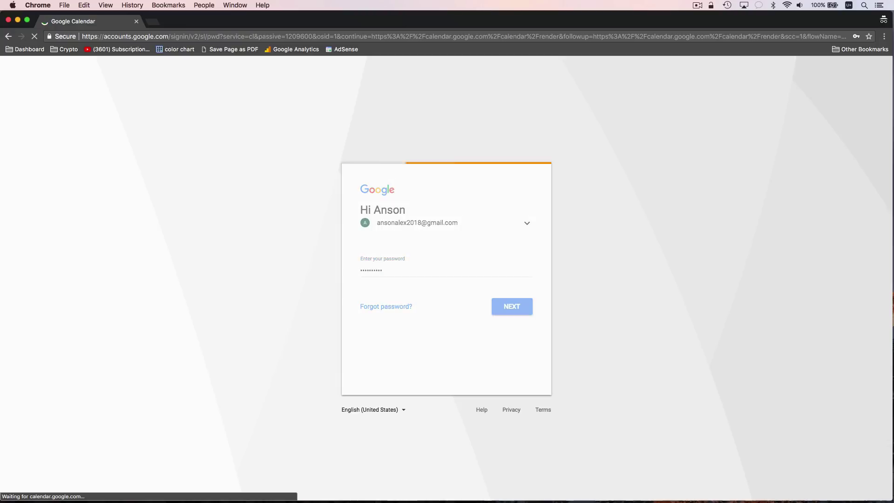
left_click(577, 425)
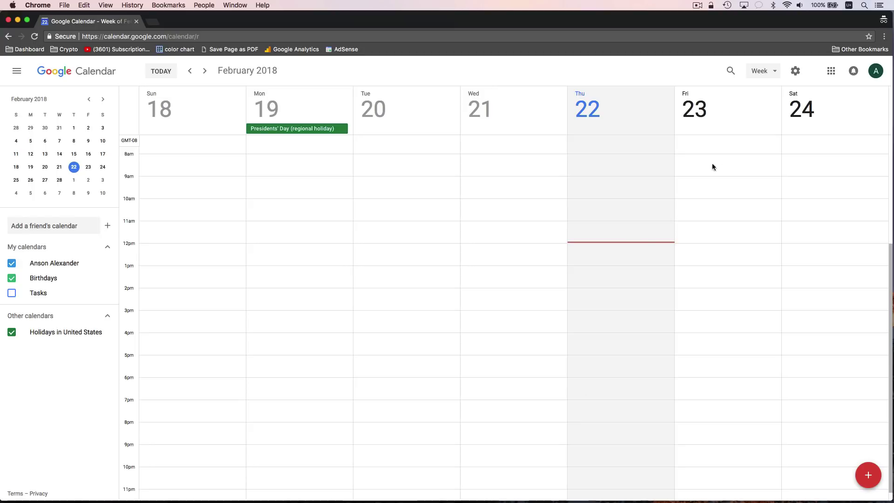
Switch the layout to Month, then Schedule, then back to the February 2018 Month grid.
left_click(777, 75)
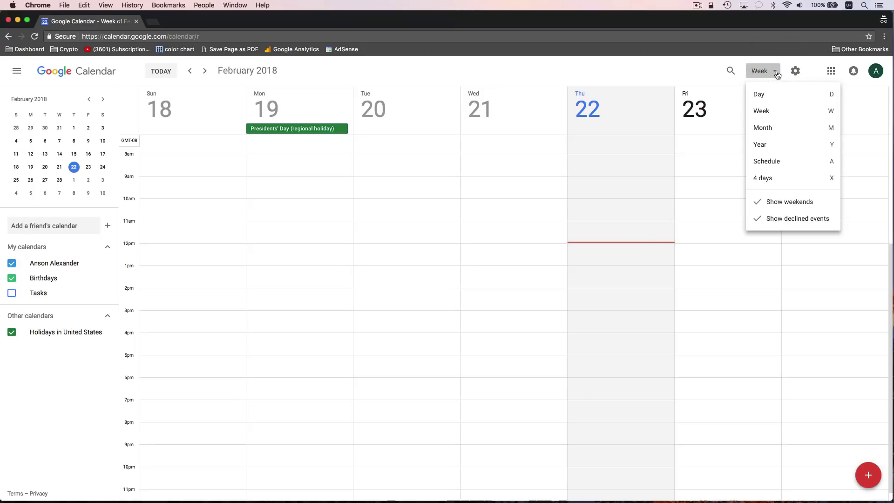
left_click(786, 127)
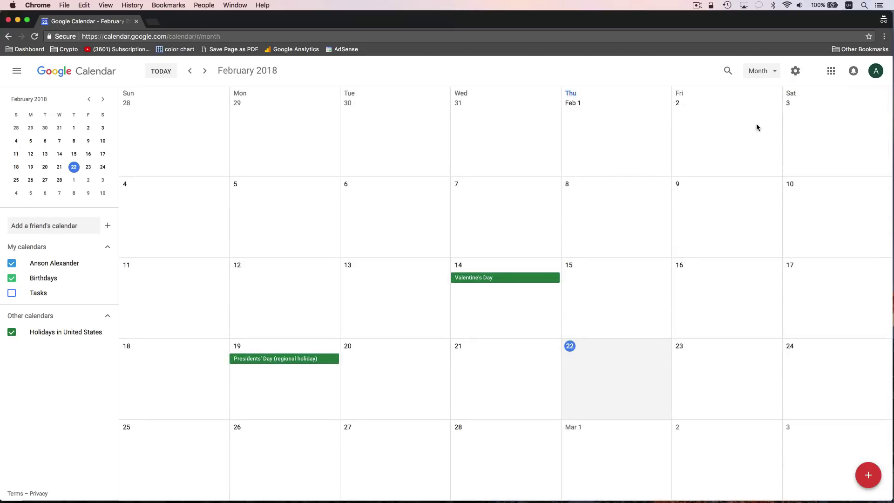
left_click(773, 74)
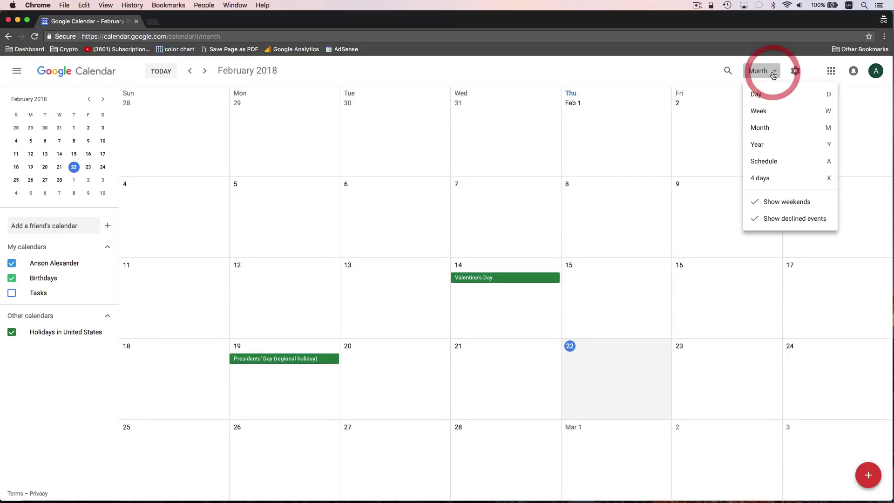
left_click(775, 163)
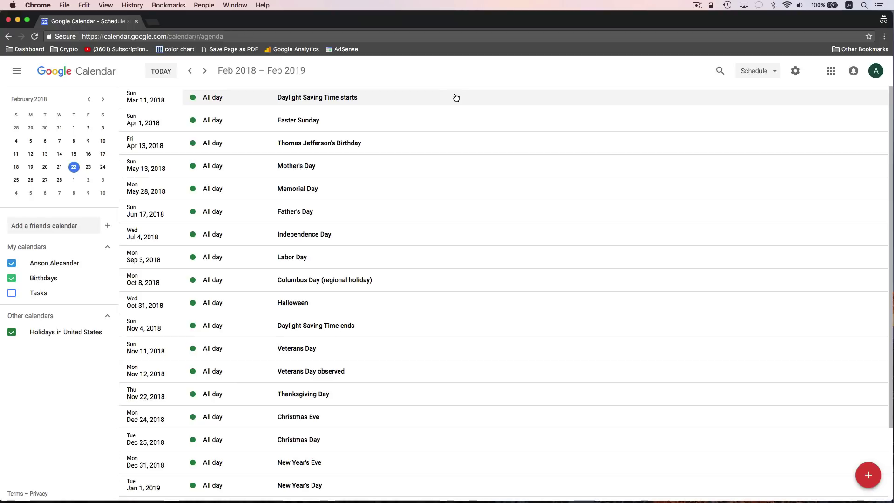
left_click(772, 71)
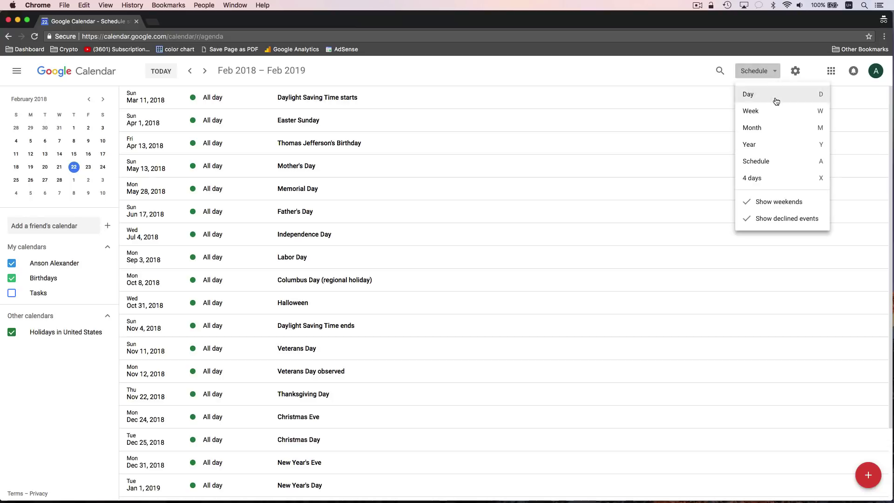
left_click(775, 129)
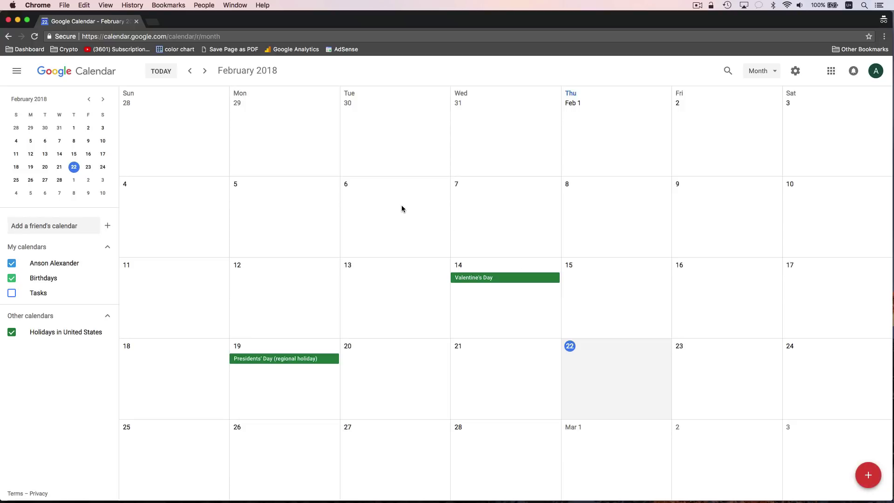
Draft a 'Meeting' on Friday Feb 23, 1:00pm–2:00pm, in the full event editor.
left_click(708, 354)
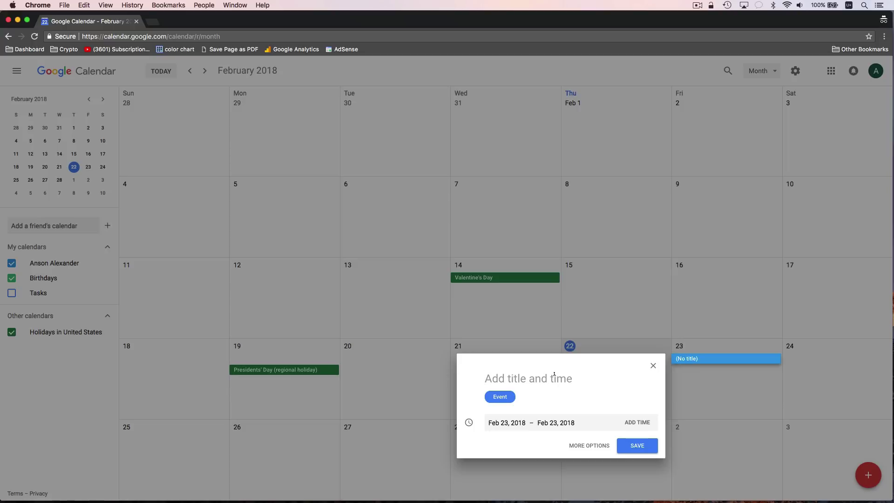
type("Meeting")
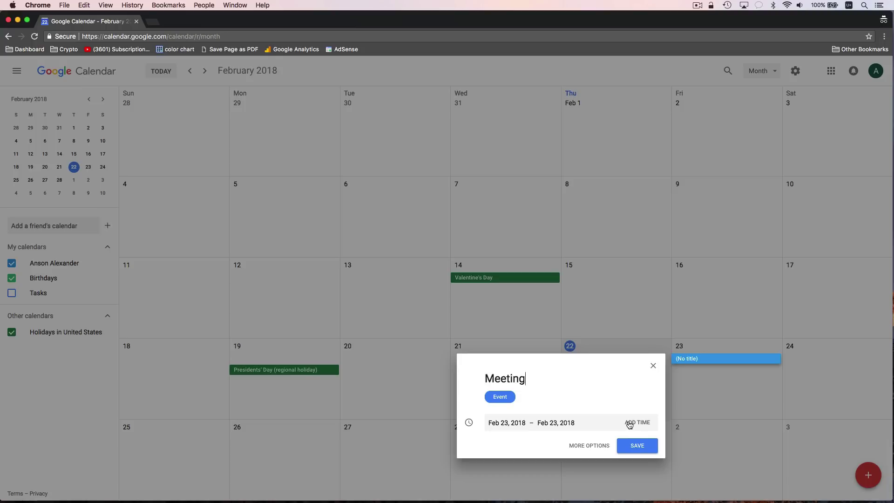
left_click(629, 422)
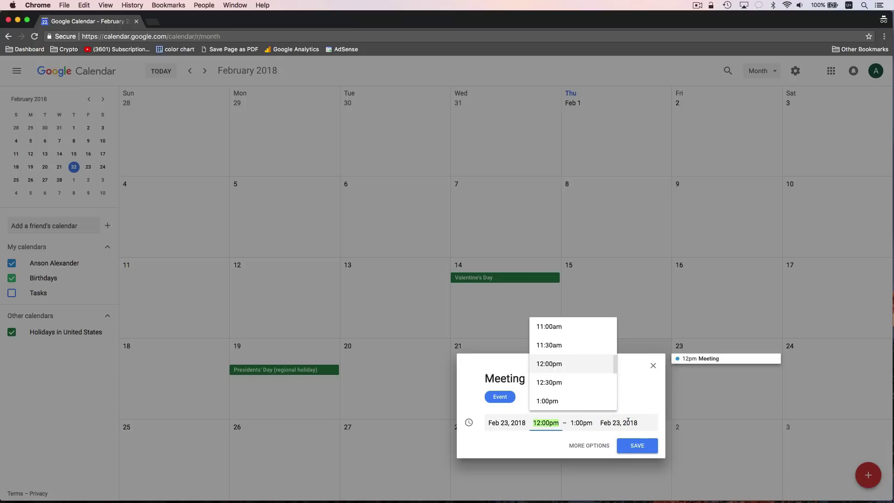
left_click(567, 401)
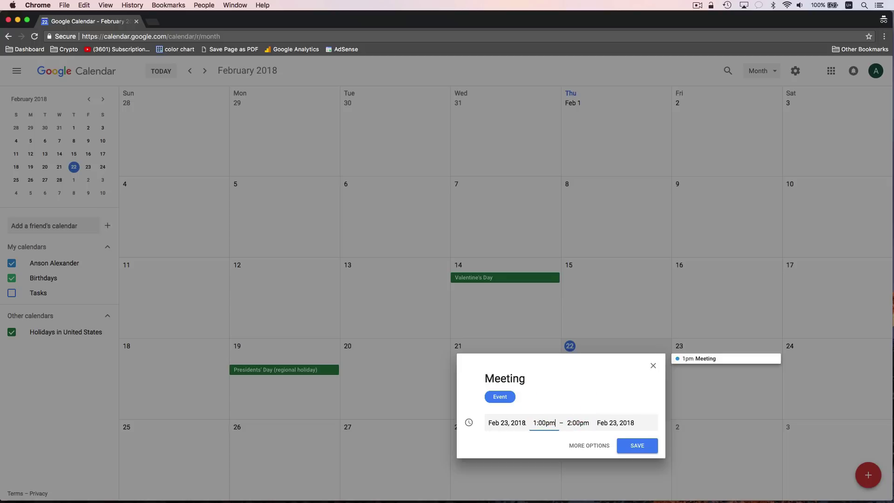
left_click(582, 446)
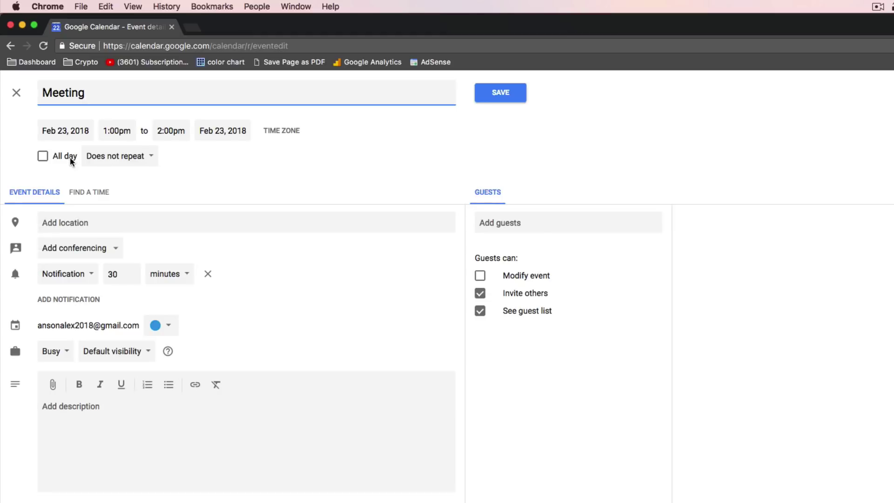
Keep the Meeting non-repeating and add a second notification of type Email.
left_click(152, 162)
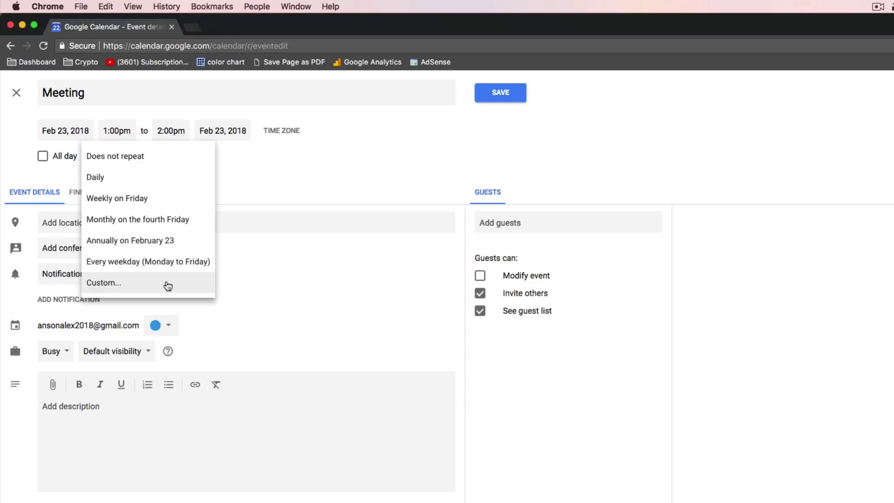
left_click(270, 170)
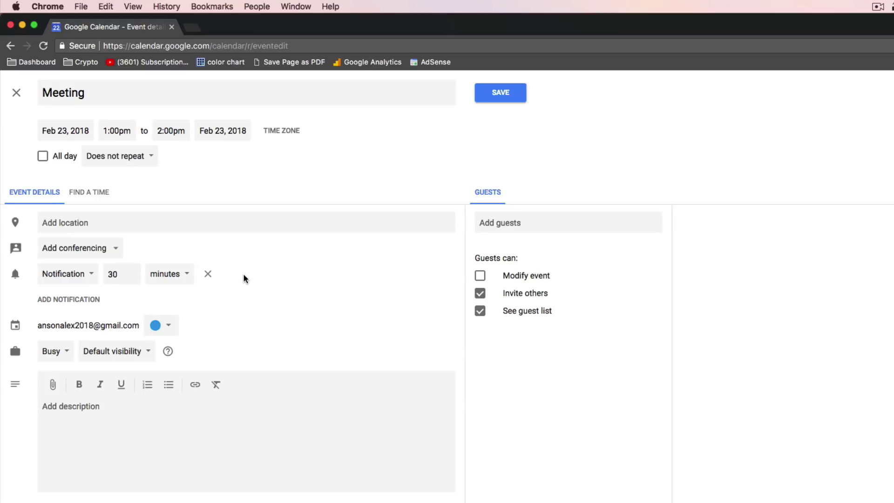
left_click(84, 302)
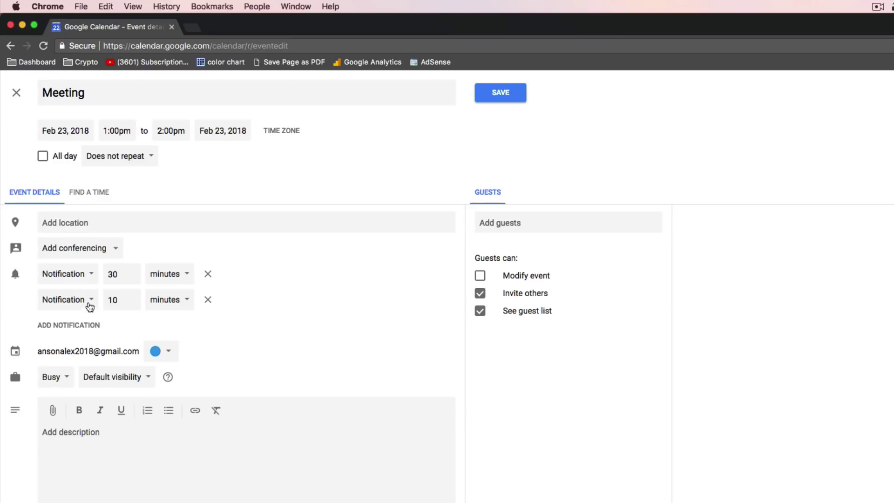
left_click(91, 300)
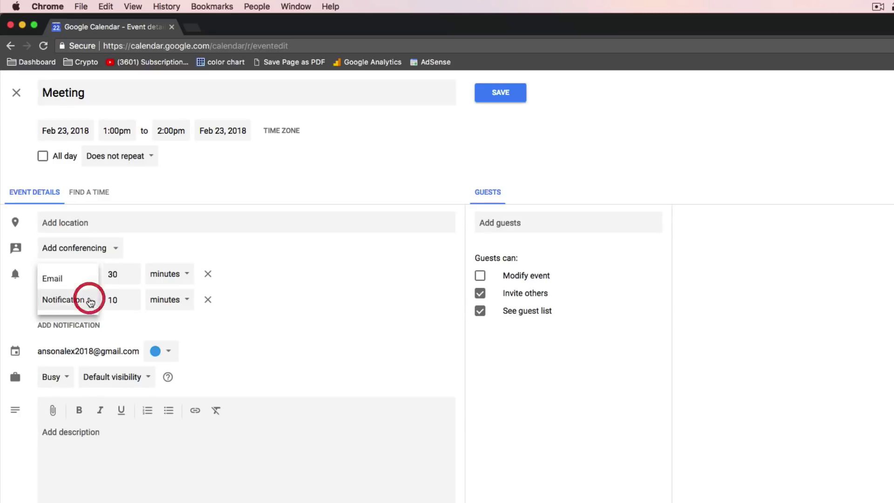
left_click(84, 278)
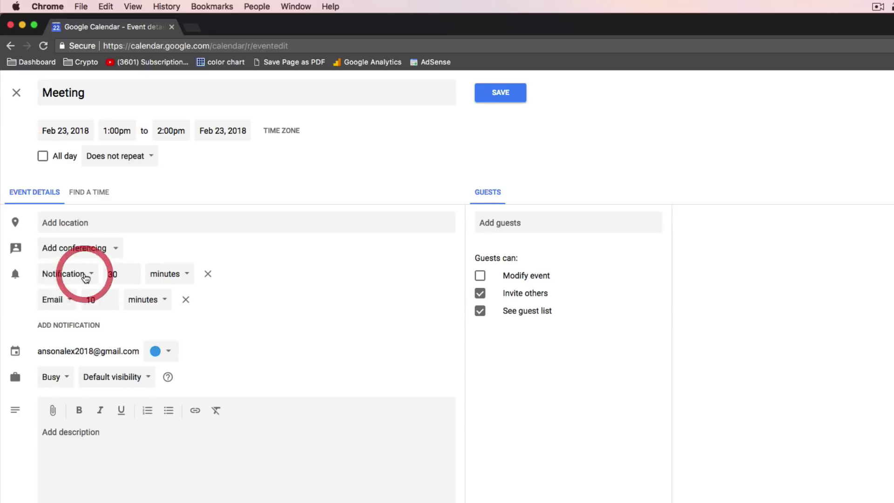
Set the email reminder to 1 day before, leaving the event colour blue.
double_click(86, 299)
type("1")
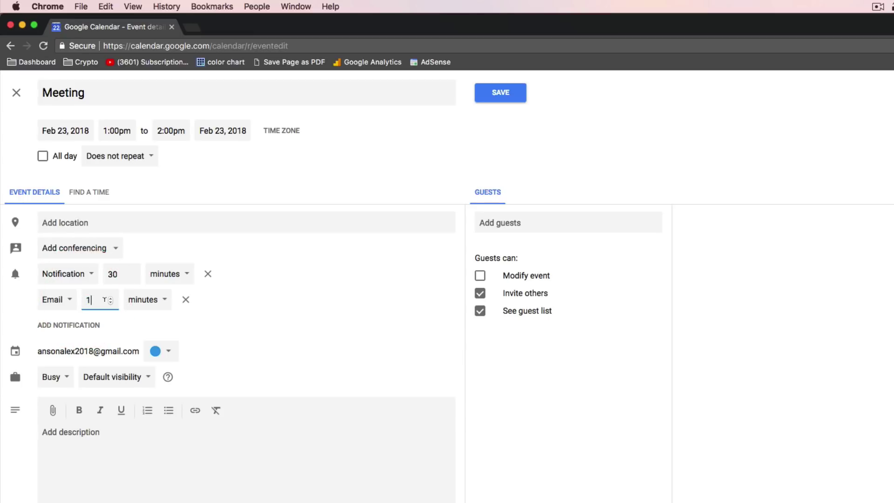
left_click(143, 300)
left_click(141, 341)
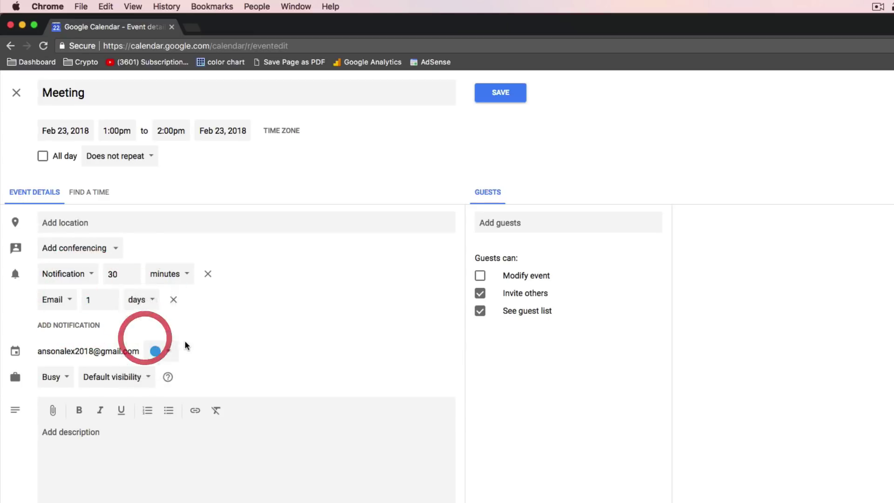
left_click(149, 303)
left_click(241, 310)
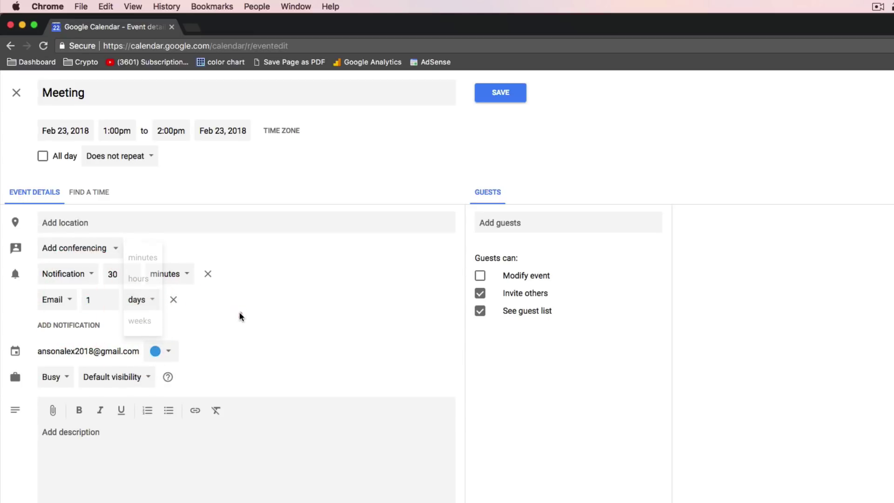
left_click(248, 308)
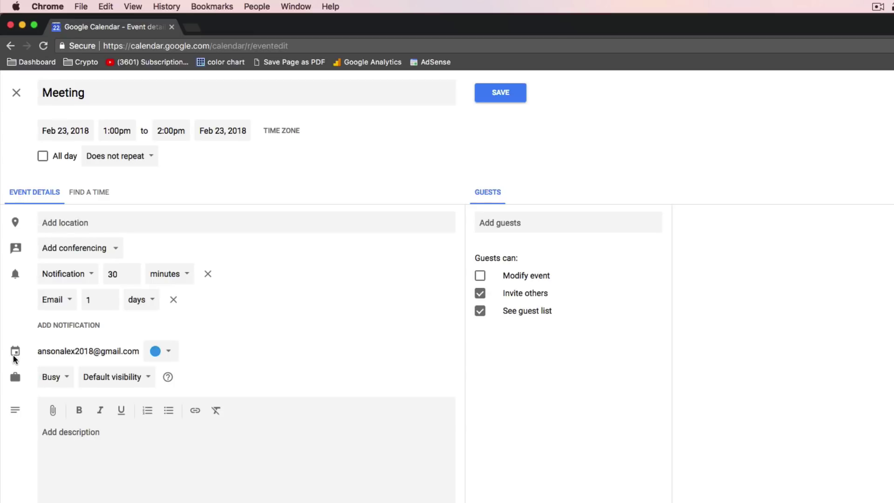
left_click(169, 354)
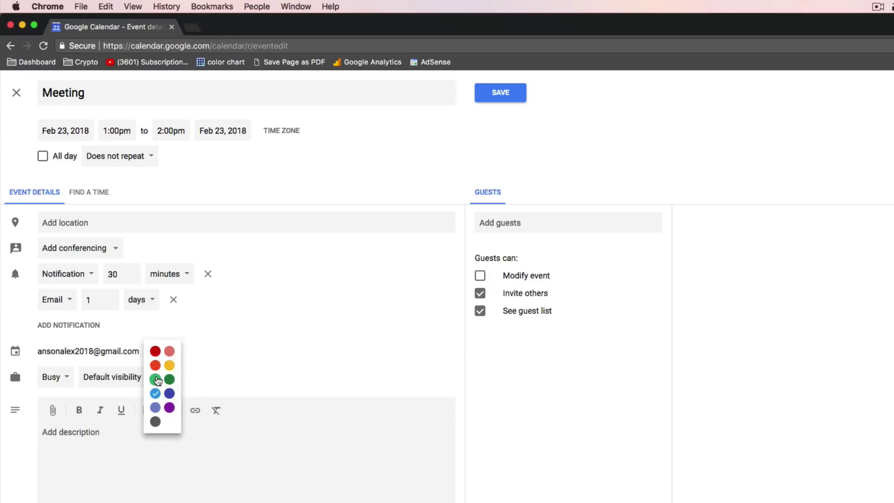
left_click(208, 353)
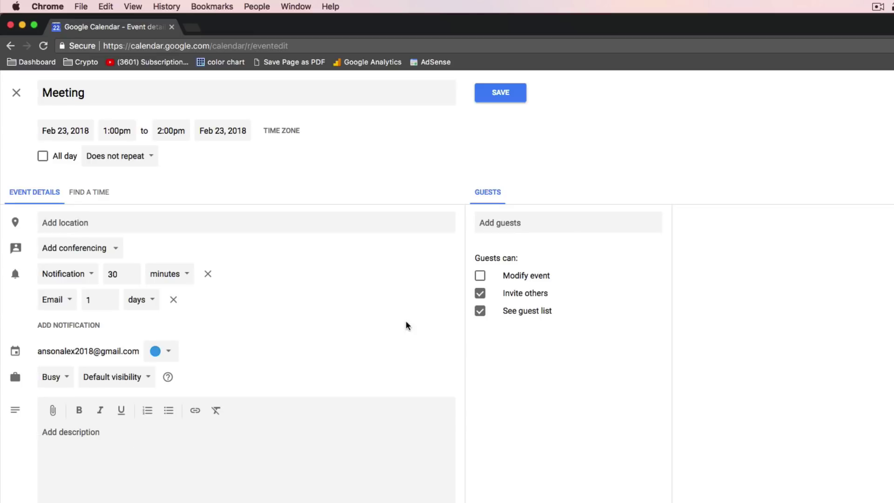
Invite the suggested contact as a guest, save the Meeting, and send the invitation.
left_click(508, 222)
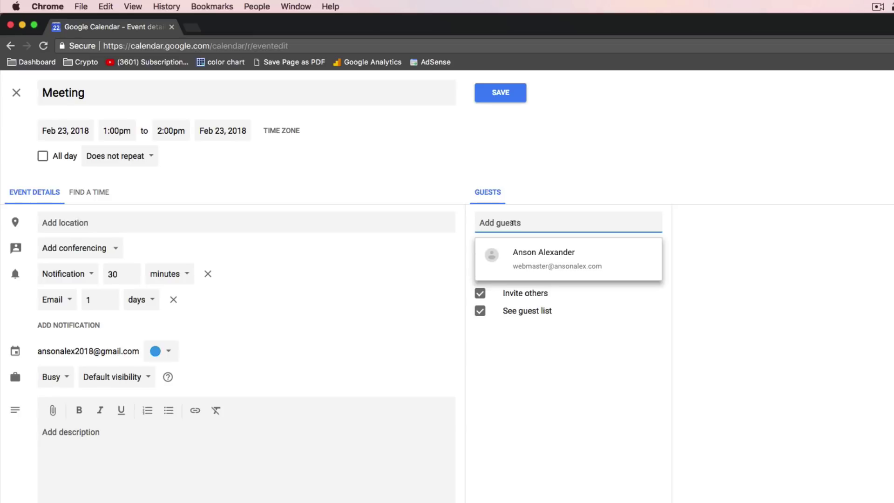
left_click(552, 257)
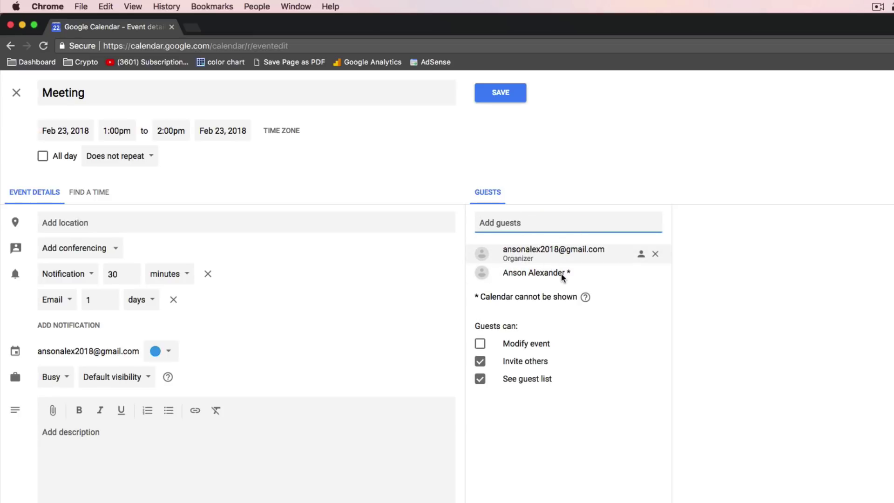
mouse_move(547, 271)
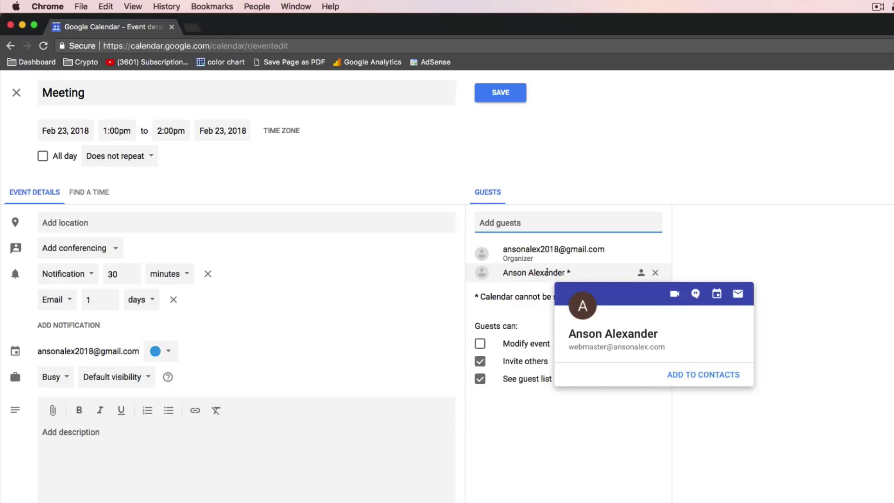
left_click(508, 97)
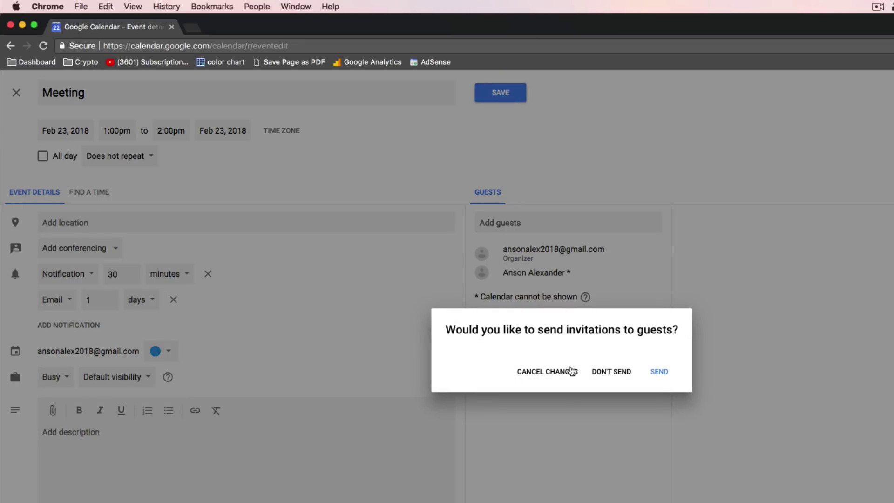
left_click(657, 371)
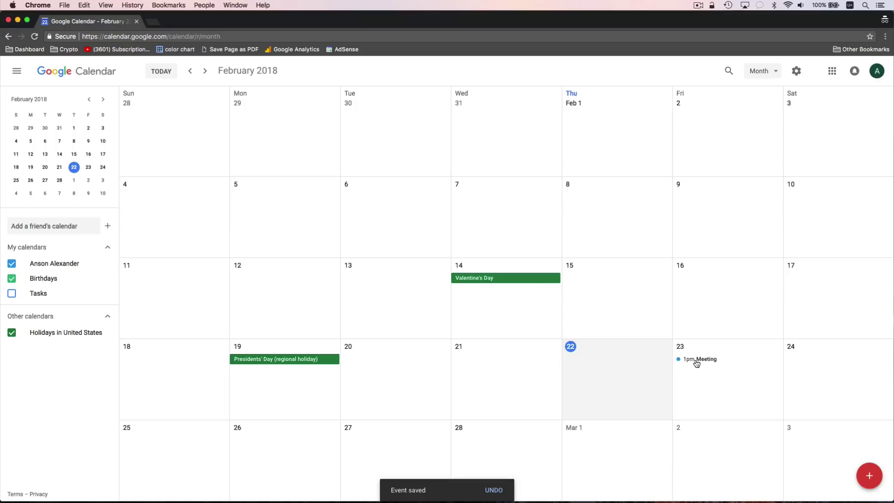
Review the 1pm Meeting in Schedule view, then return to the February 2018 Month grid.
left_click(767, 71)
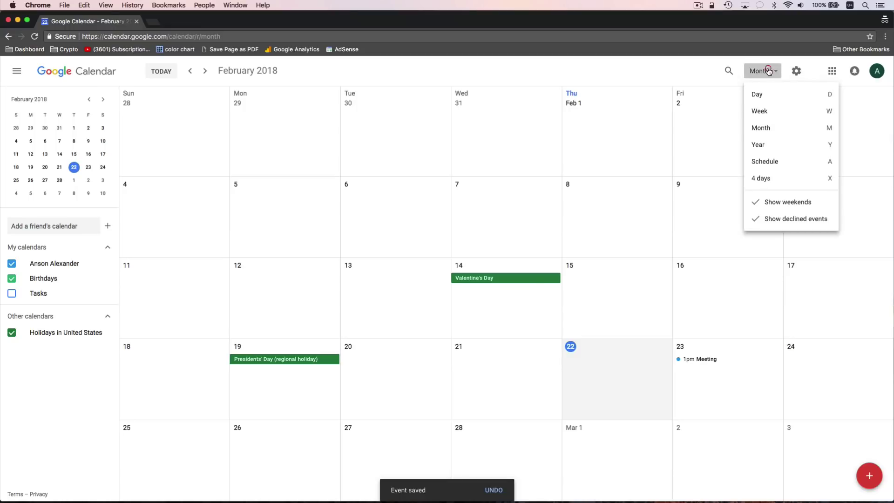
left_click(769, 161)
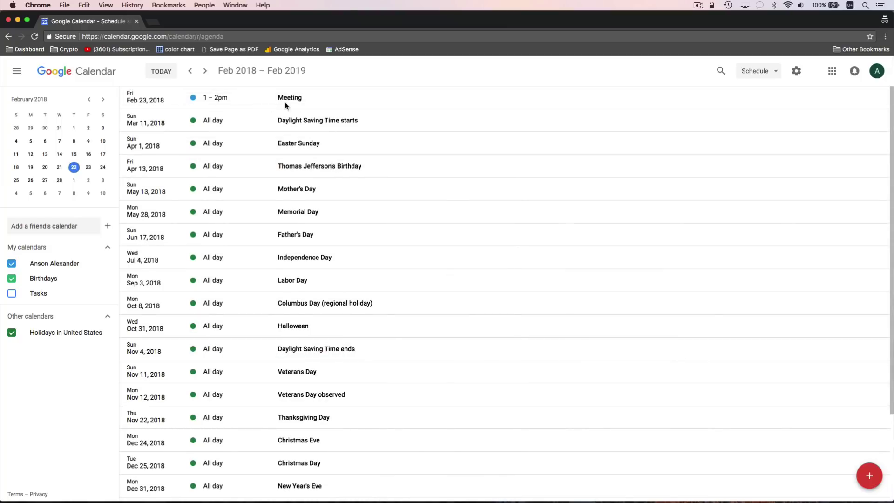
left_click(764, 74)
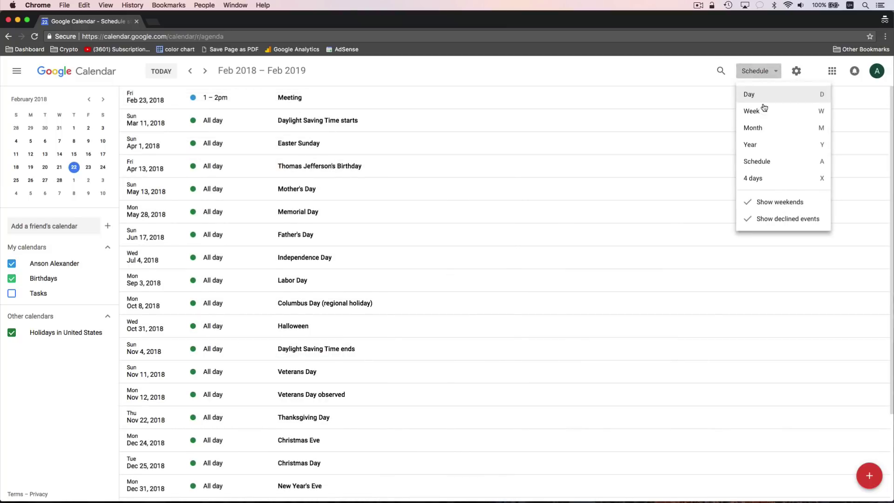
left_click(766, 125)
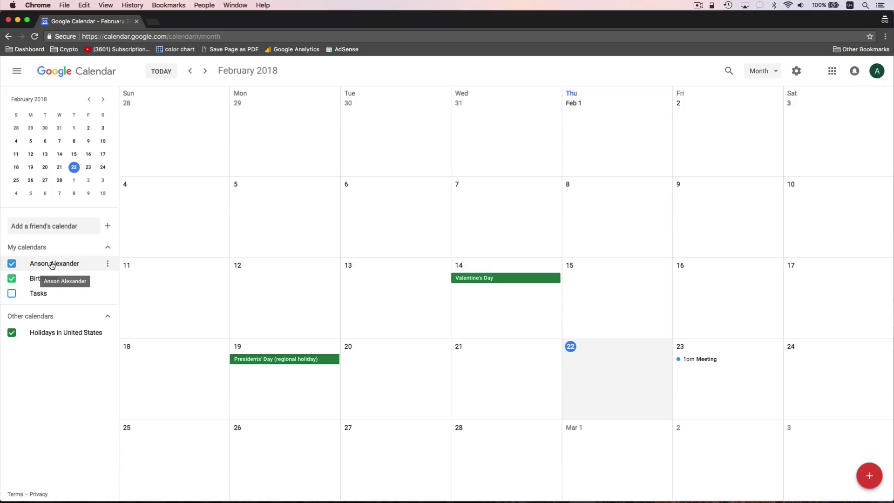
Create a new calendar named 'Work', then start a new event draft on February 24.
left_click(109, 227)
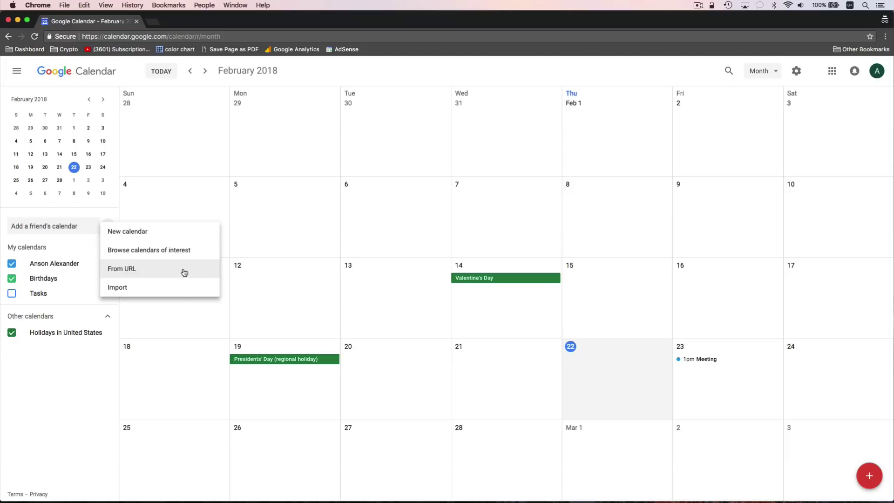
left_click(181, 238)
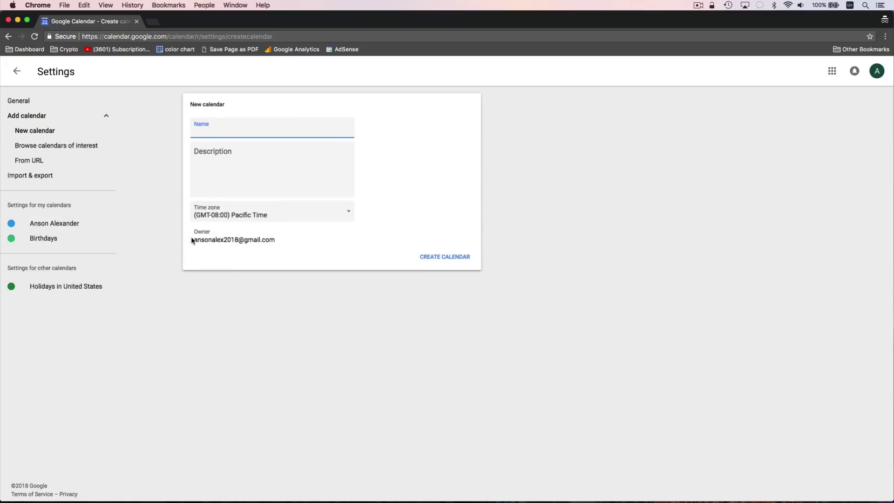
type("Work")
left_click(437, 258)
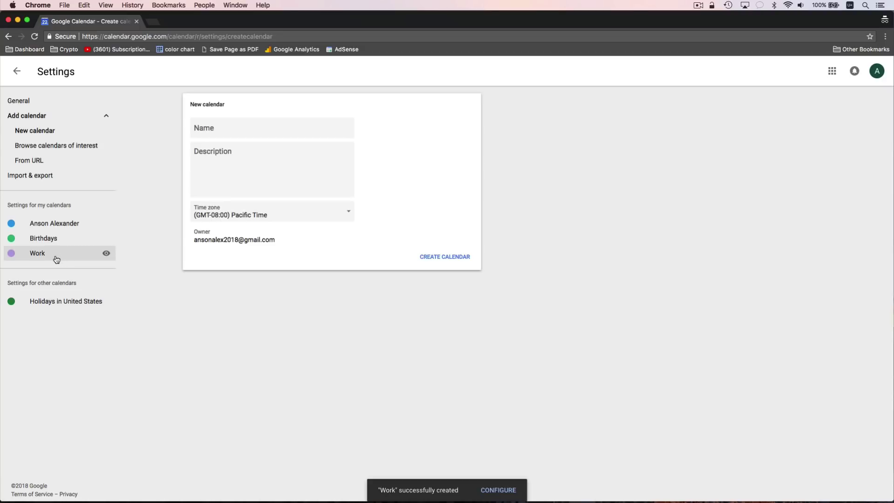
left_click(13, 76)
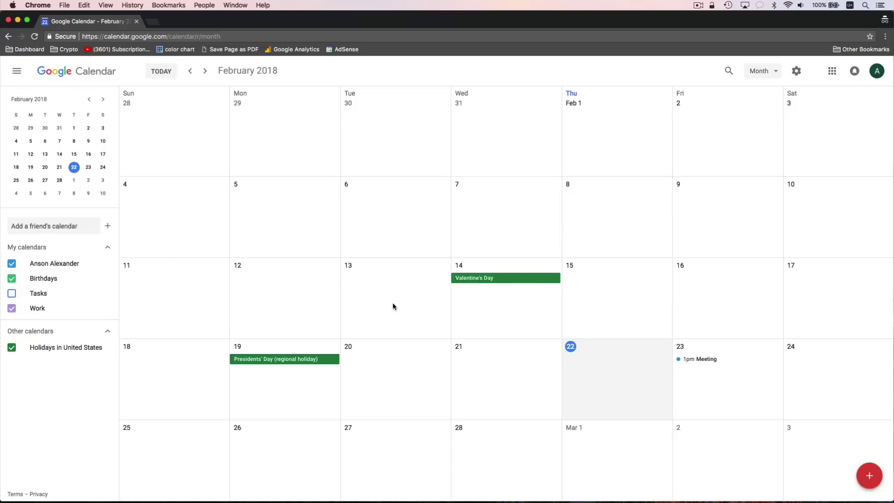
left_click(821, 365)
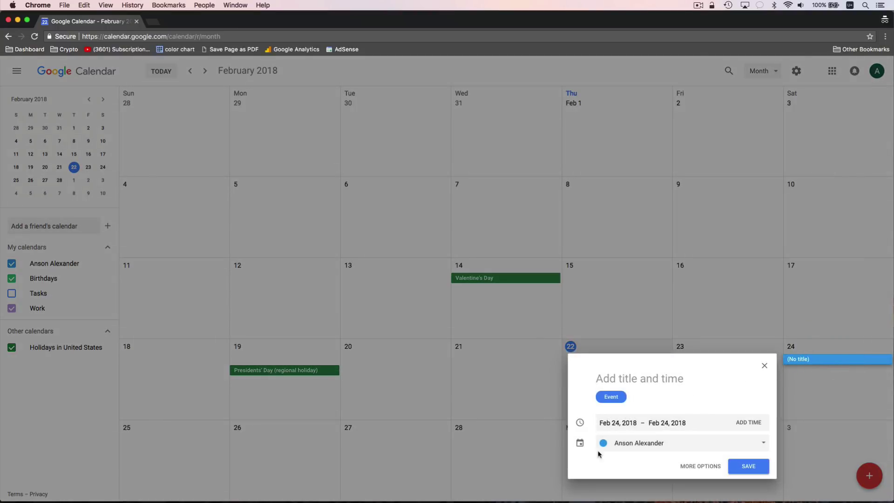
Assign the Feb 24 draft to the Work calendar, confirm it in full details, then discard it.
left_click(760, 443)
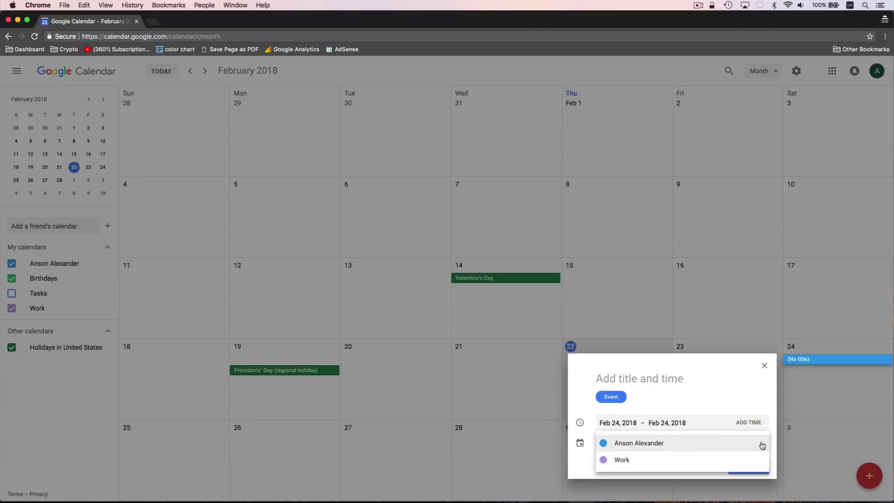
left_click(657, 459)
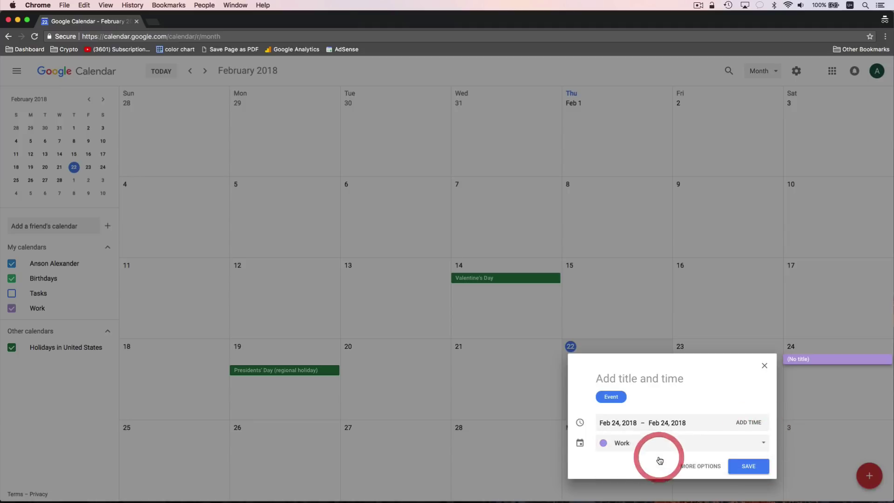
left_click(705, 466)
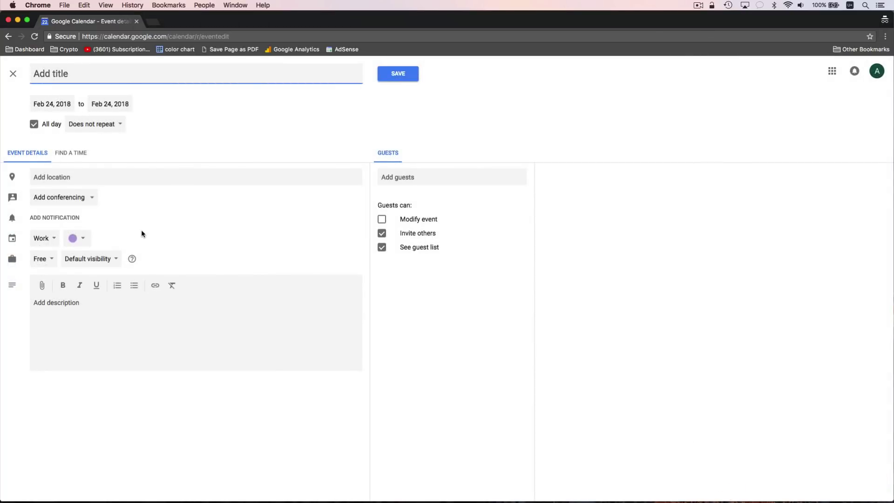
left_click(54, 240)
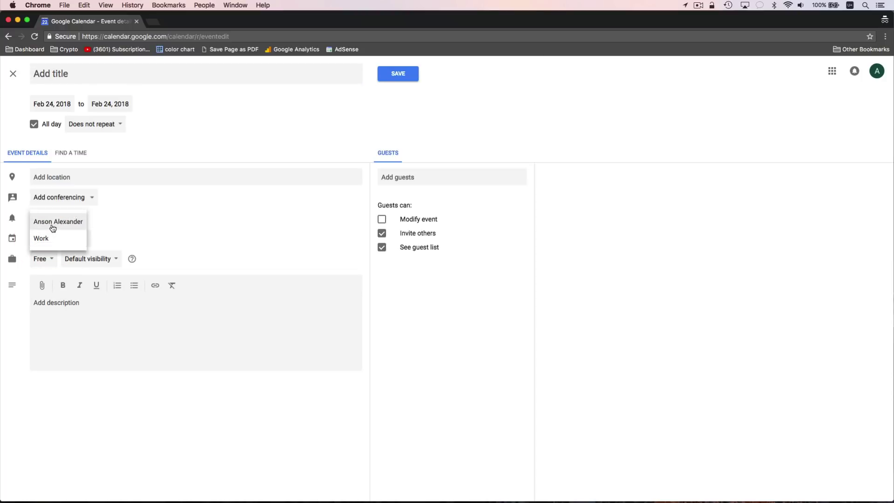
left_click(139, 224)
left_click(15, 76)
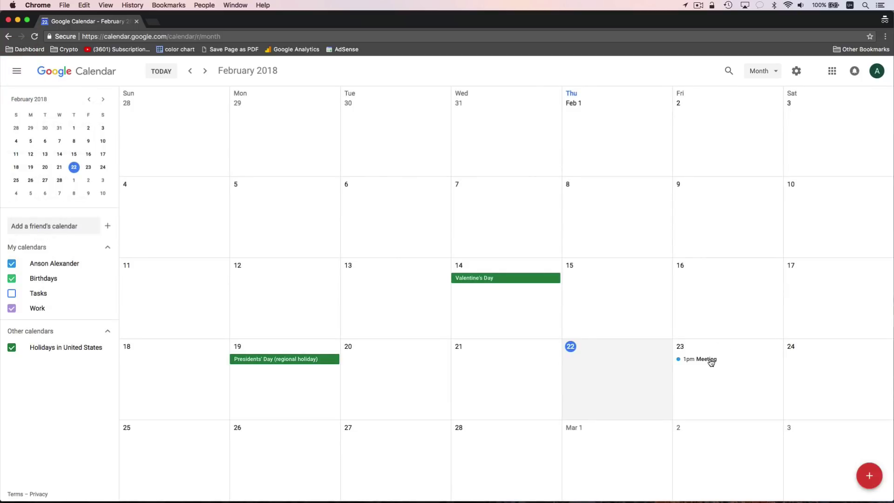
Move the Feb 23 1pm Meeting onto the Work calendar and save it.
left_click(710, 359)
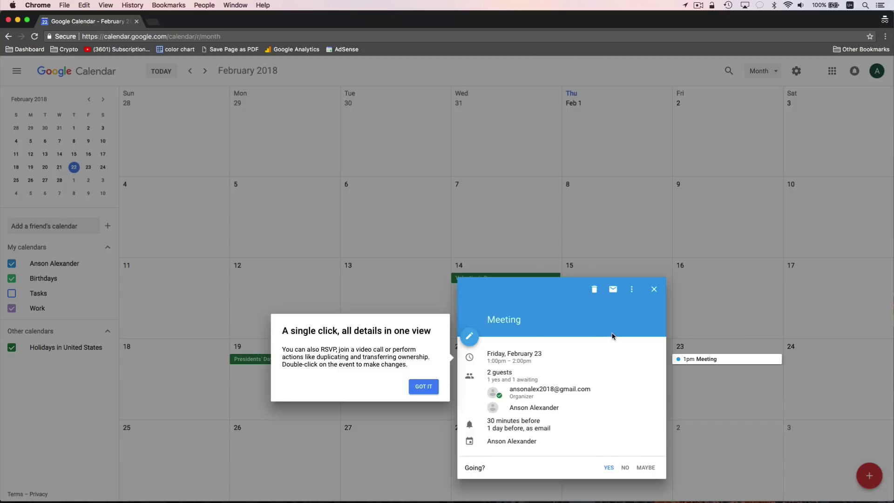
left_click(633, 290)
left_click(428, 387)
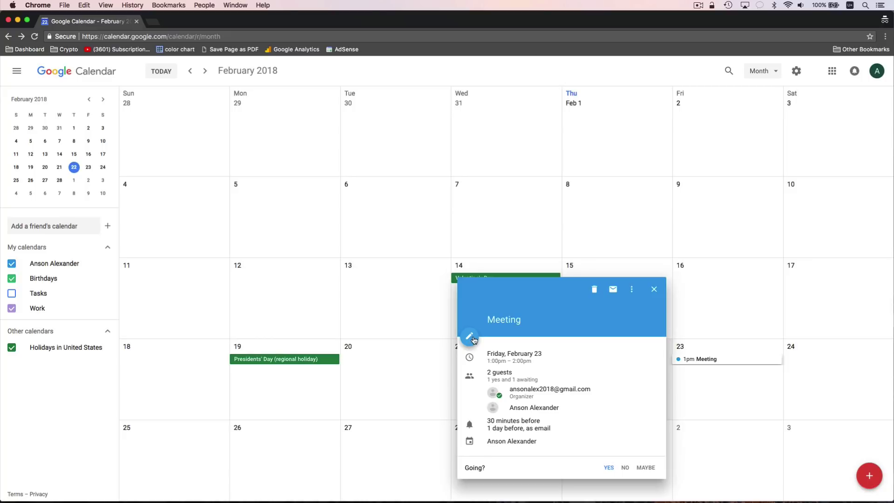
left_click(469, 335)
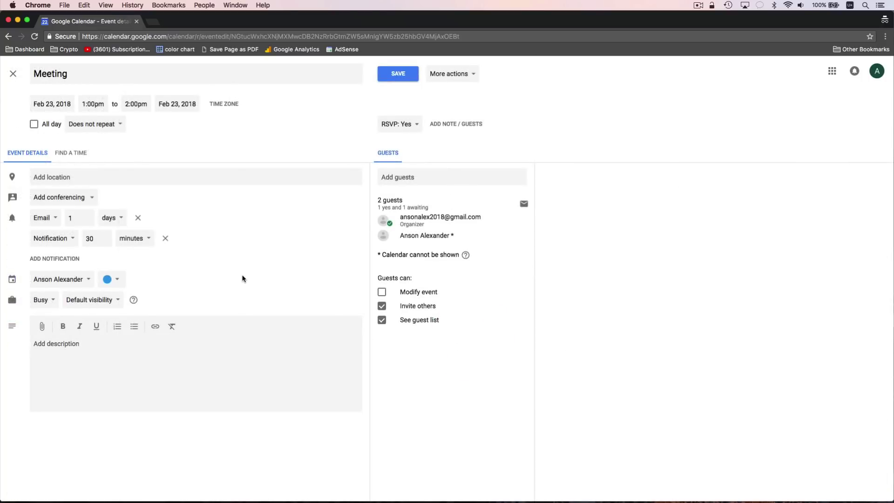
left_click(85, 281)
left_click(57, 298)
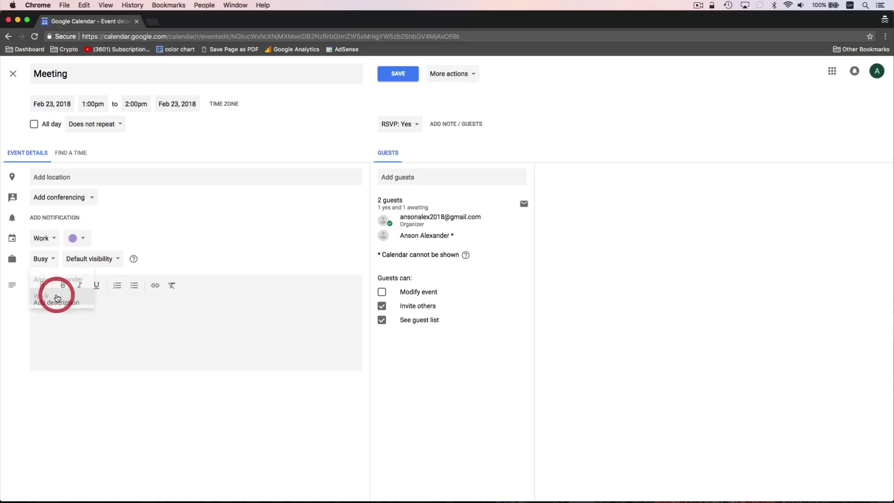
left_click(398, 73)
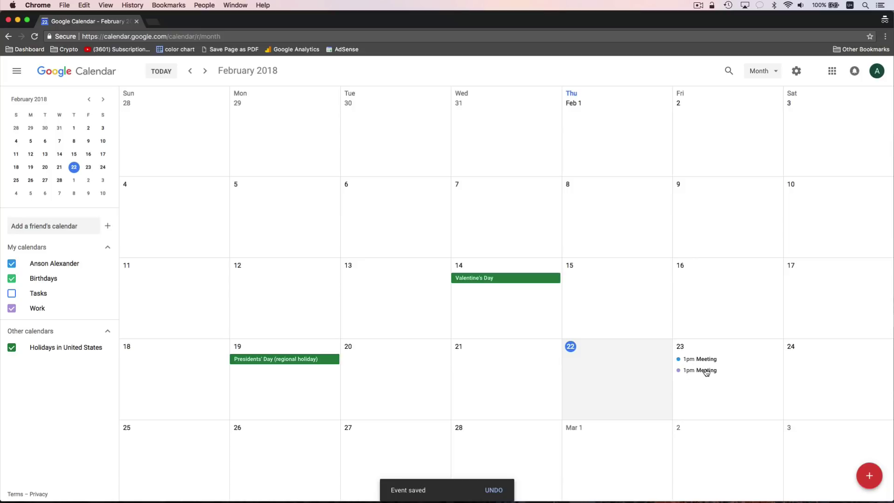
Reload the calendar, inspect both Feb 23 1pm Meetings, and delete the blue duplicate.
left_click(35, 36)
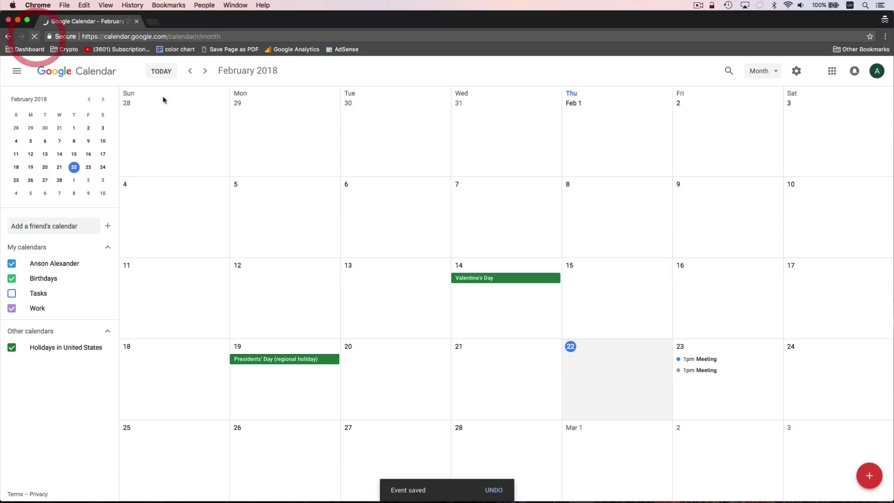
left_click(709, 359)
left_click(707, 371)
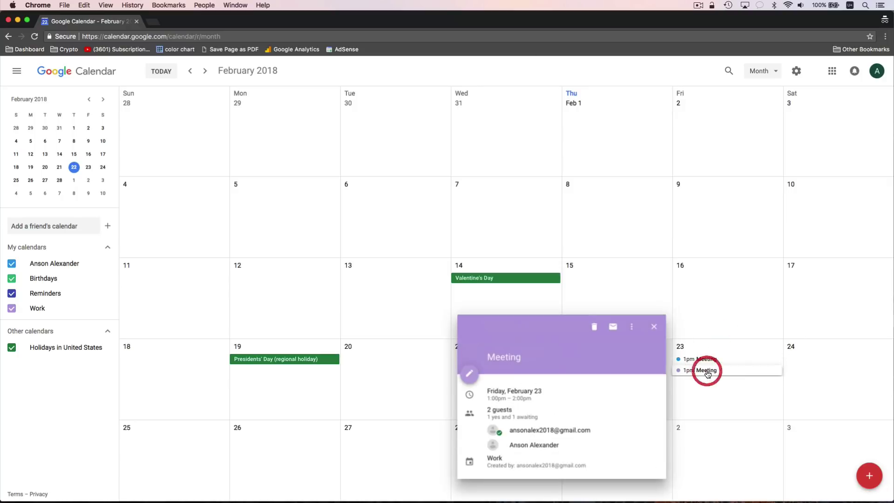
left_click(700, 360)
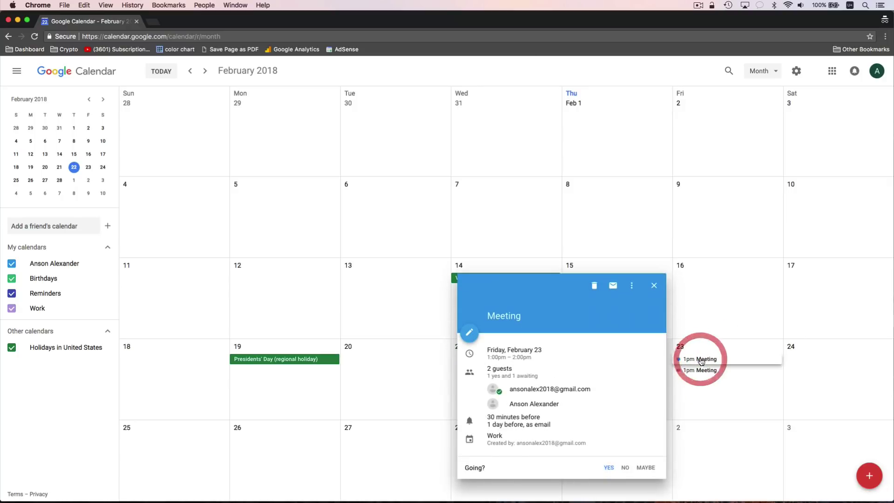
left_click(593, 286)
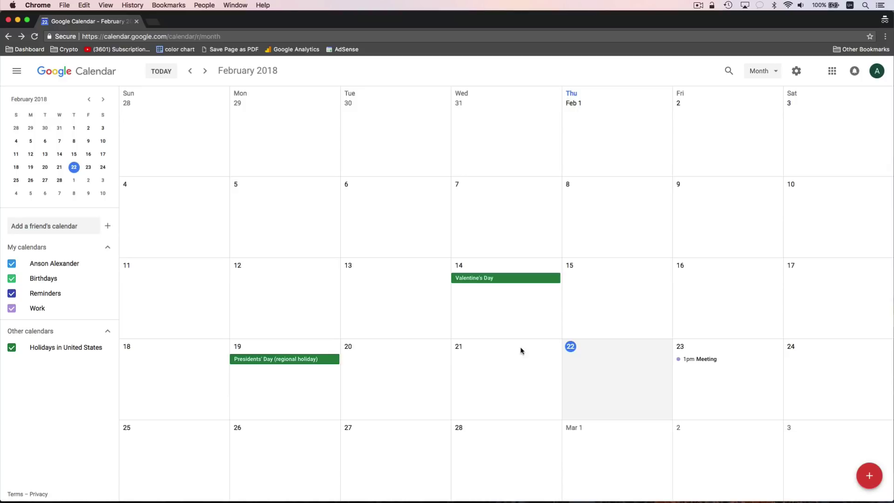
Hide and reshow the Work calendar's events, then bring up the Work calendar's options menu.
left_click(12, 309)
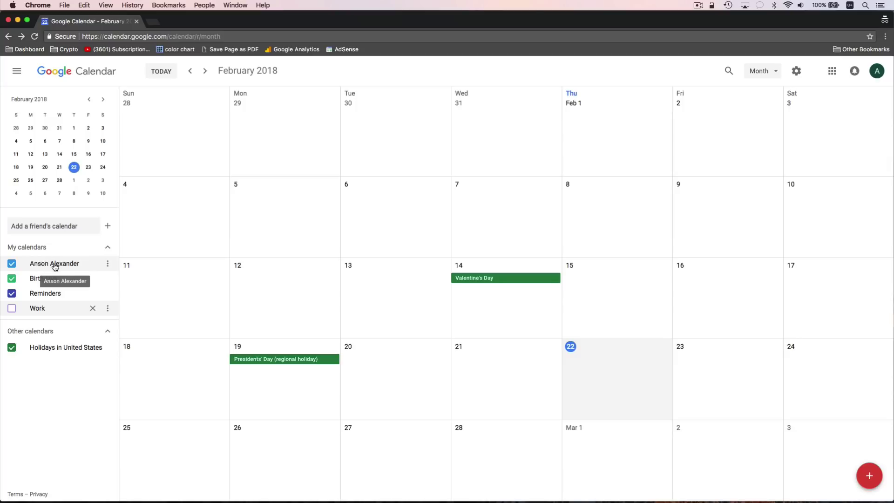
left_click(11, 308)
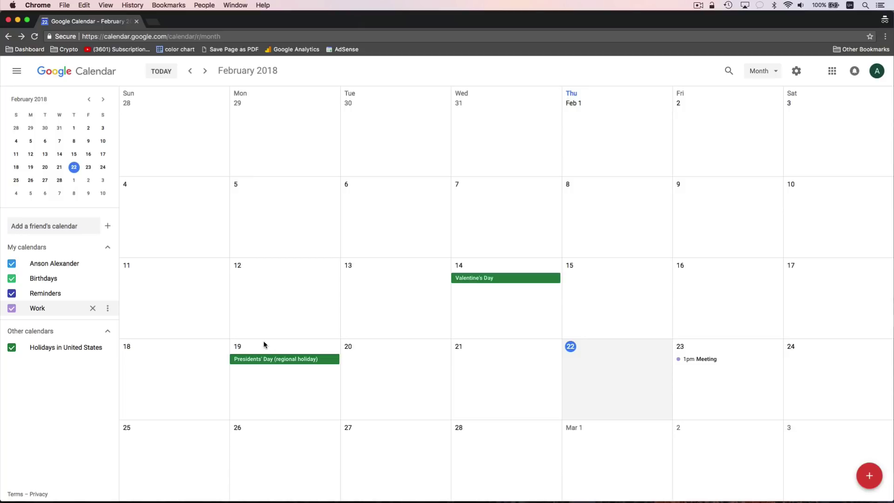
left_click(108, 310)
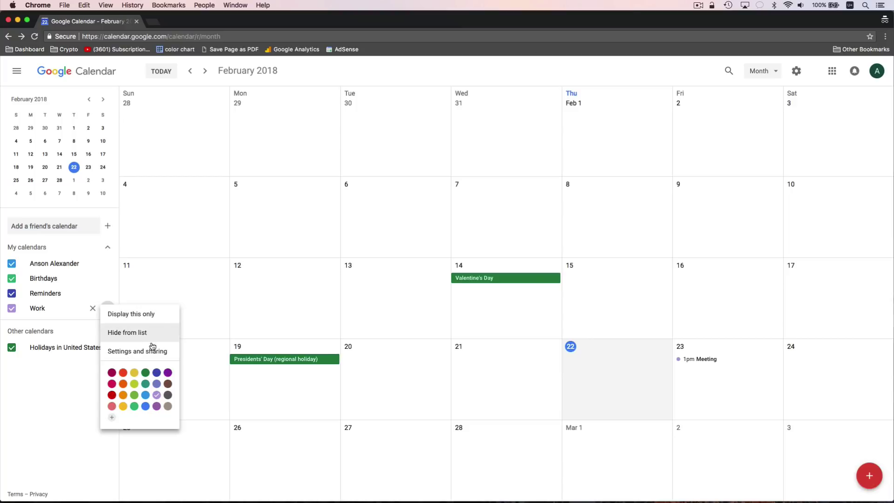
Go to the Work calendar's Settings and sharing page and scroll down to its sharing sections.
left_click(163, 353)
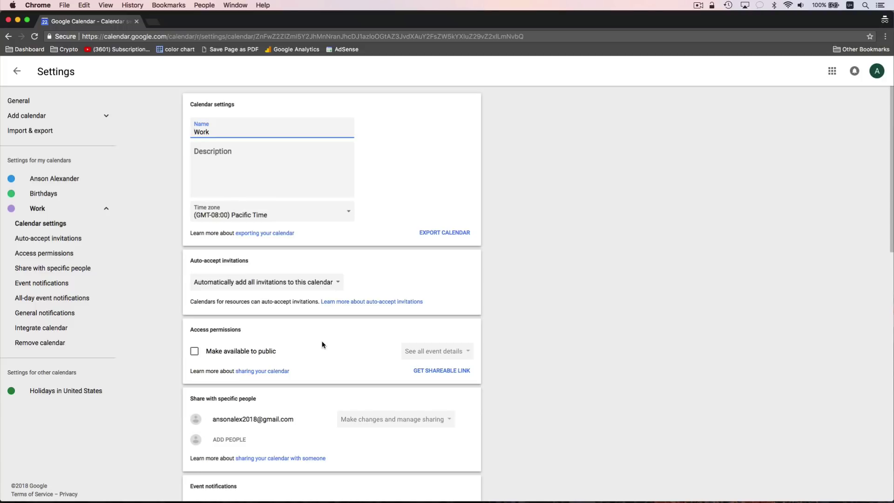
scroll(521, 333, "down", 5)
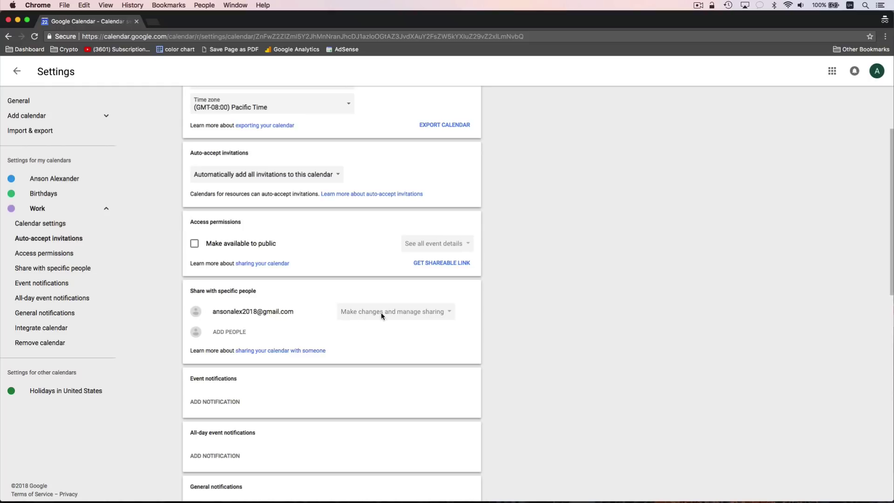
Share Work with the suggested contact at 'See all event details' and send them an invitation.
left_click(225, 332)
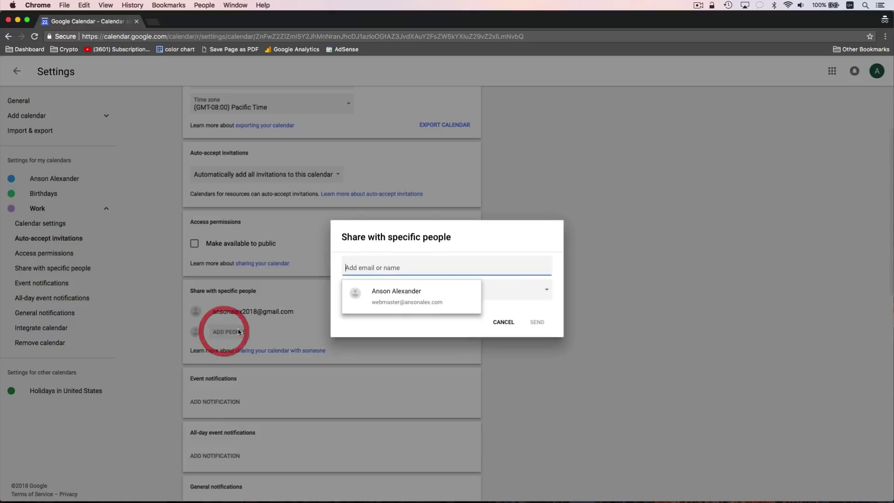
left_click(392, 297)
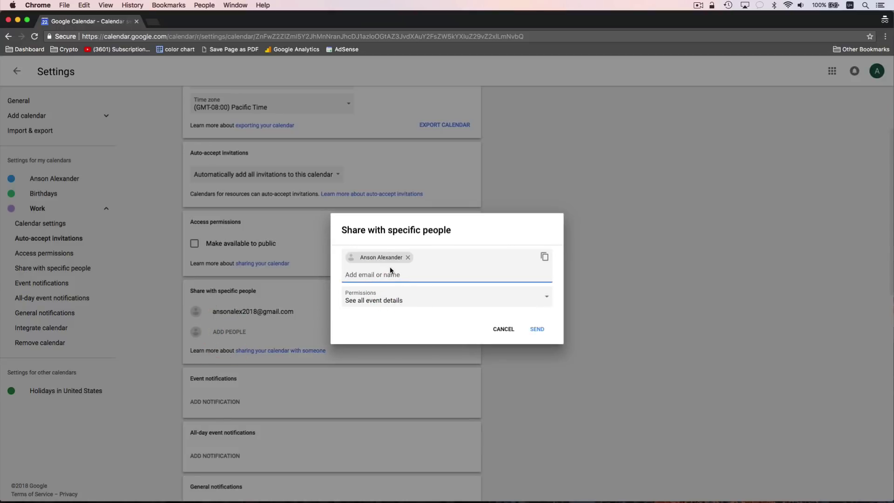
left_click(545, 299)
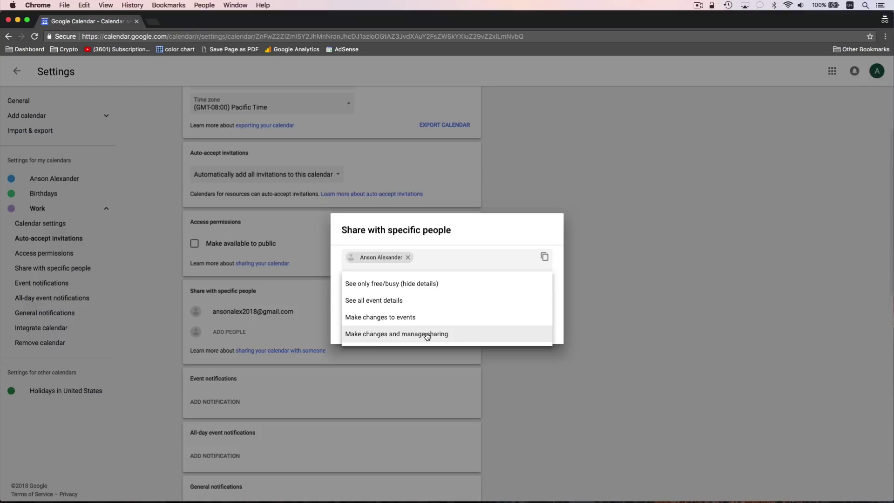
left_click(509, 225)
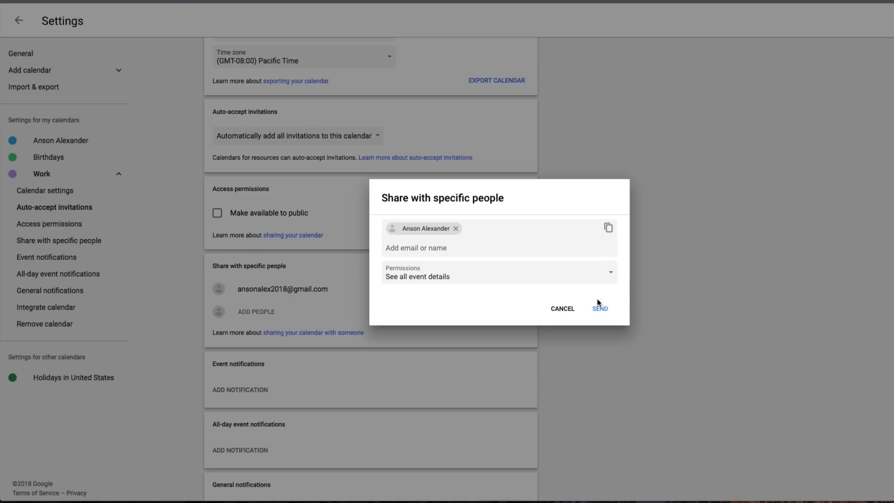
left_click(537, 329)
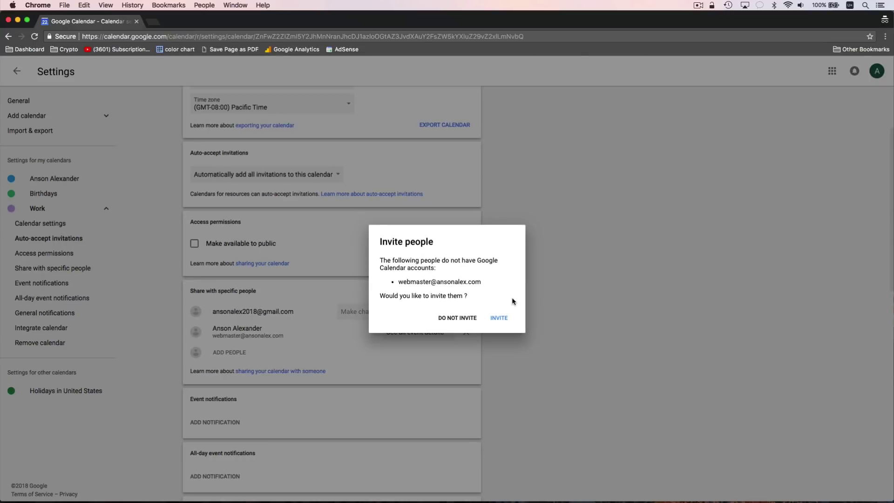
left_click(502, 318)
Look over Work's notifications, Integrate calendar and Remove calendar sections, then return to February 2018.
scroll(540, 272, "down", 3)
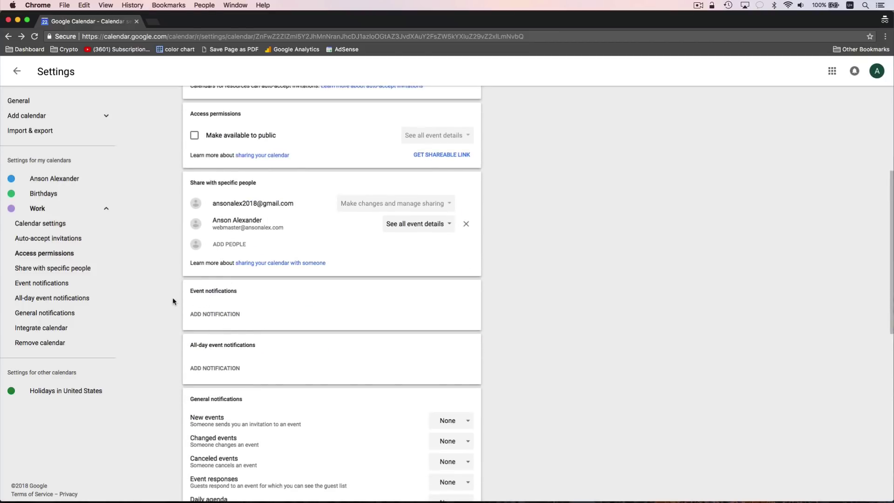
scroll(181, 298, "down", 2)
scroll(182, 302, "down", 1)
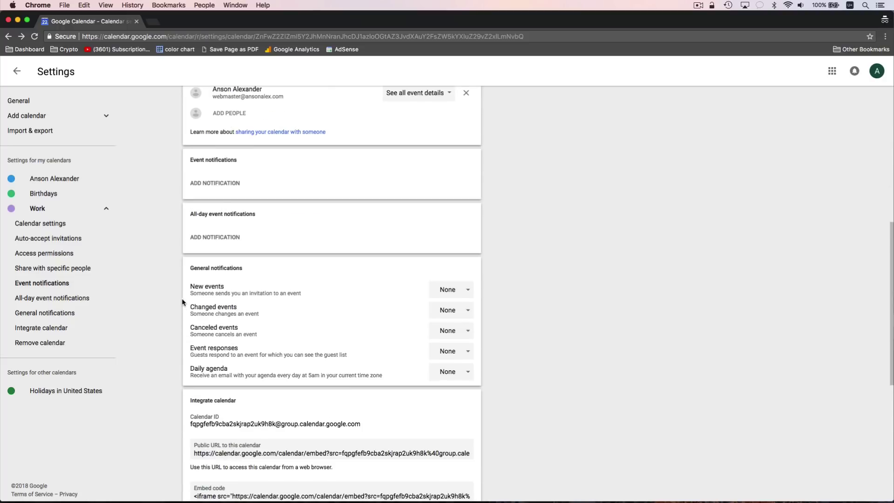
scroll(183, 302, "down", 4)
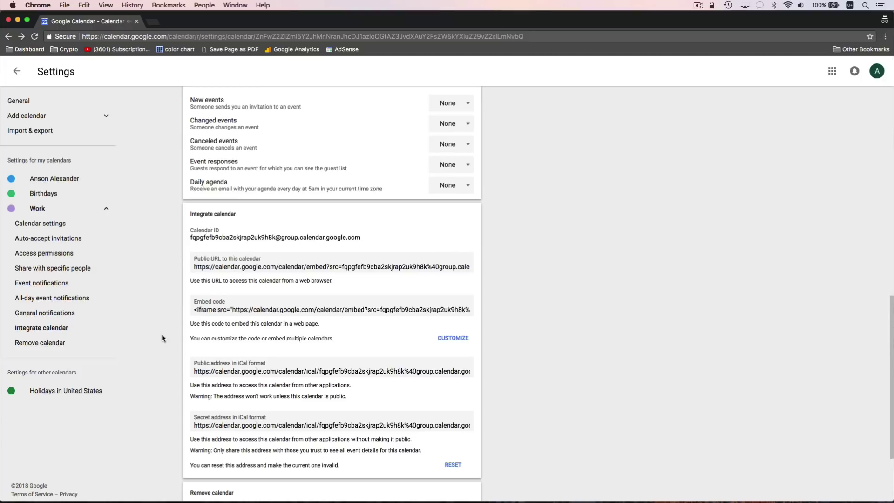
scroll(168, 335, "down", 3)
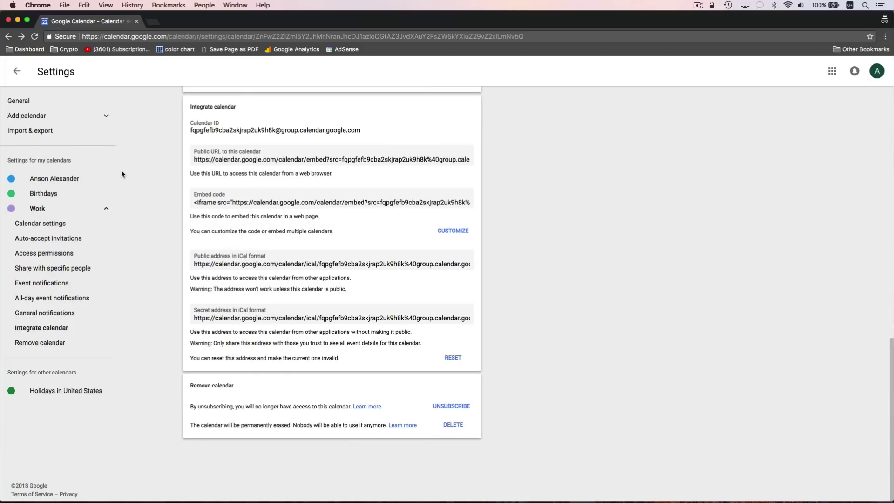
left_click(17, 71)
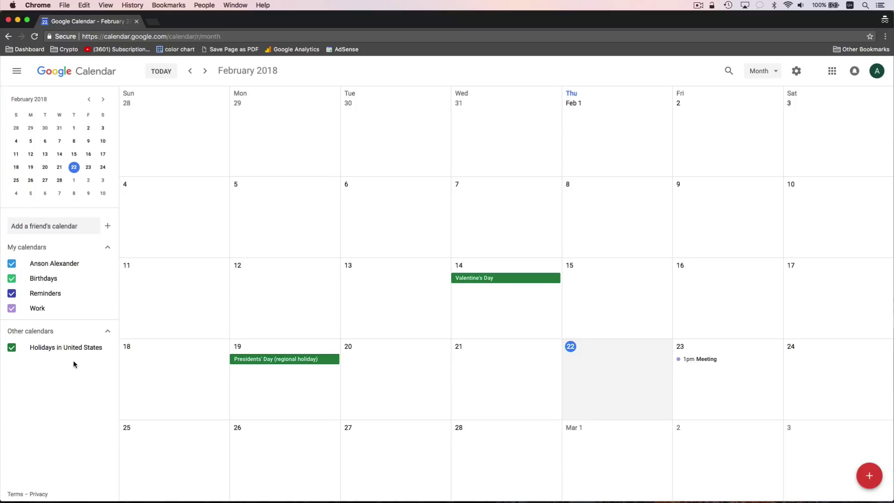
Hide and reshow Holidays in United States, then bring up the gear settings menu.
left_click(12, 347)
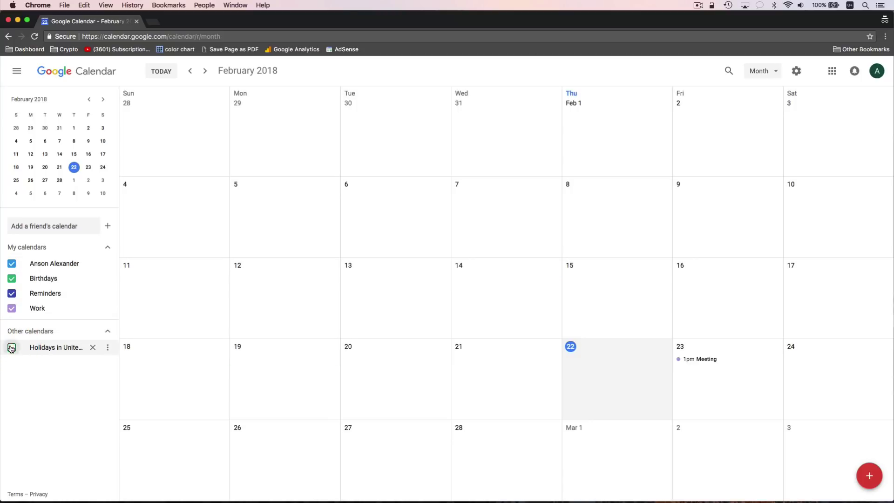
left_click(12, 347)
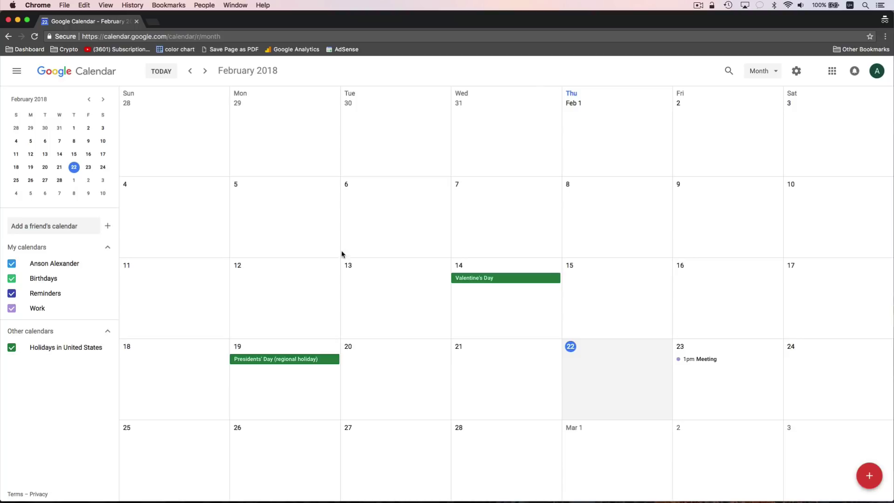
left_click(796, 71)
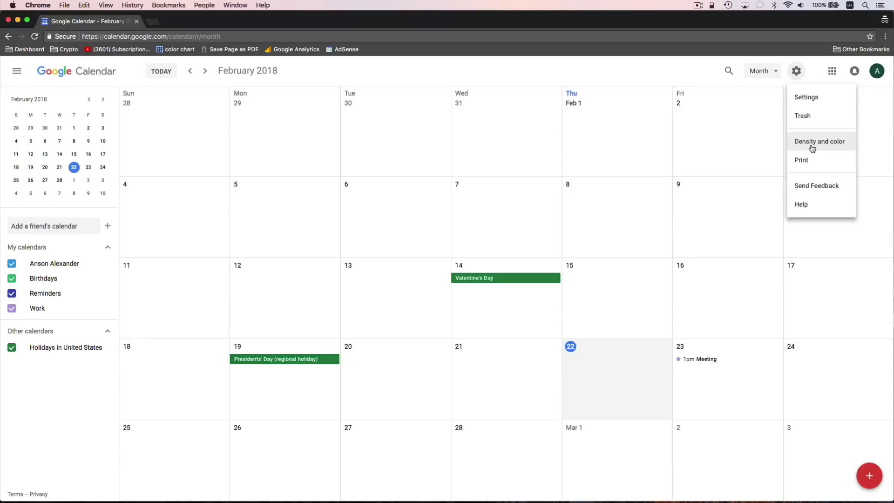
Review general Settings' Event settings and view options, keeping the week starting on Sunday.
left_click(812, 102)
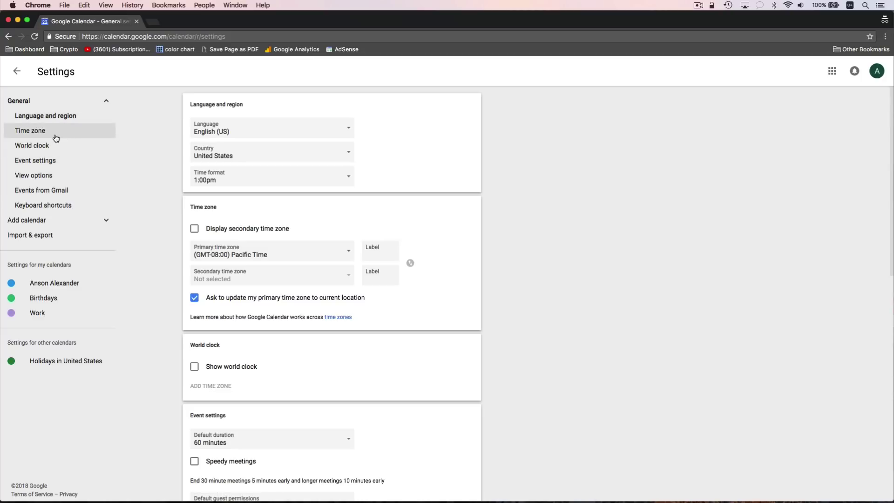
left_click(42, 161)
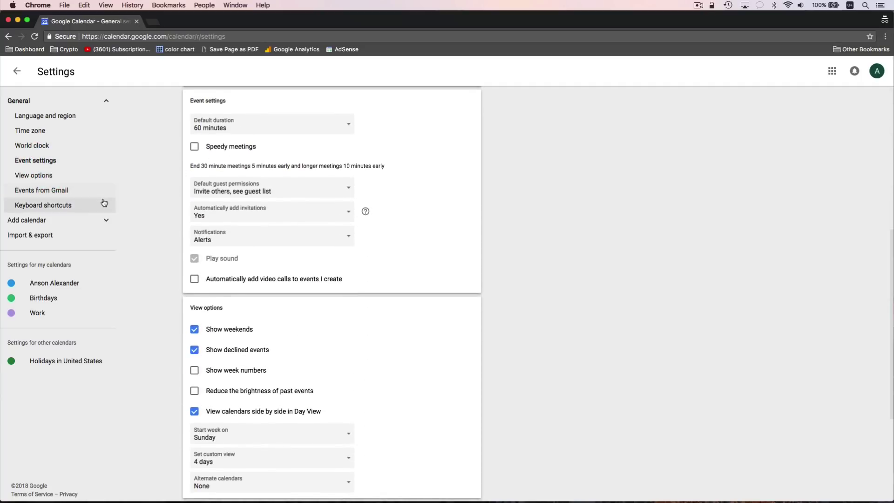
scroll(290, 337, "down", 3)
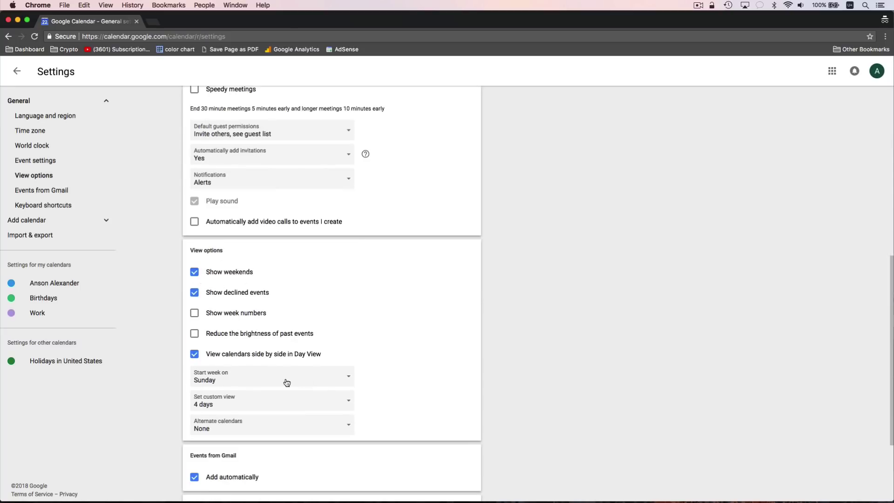
left_click(346, 380)
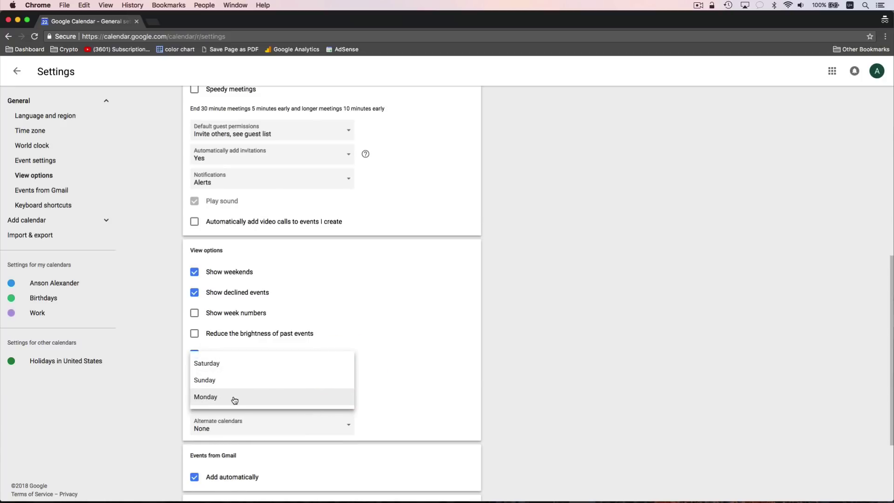
left_click(446, 372)
scroll(396, 359, "down", 3)
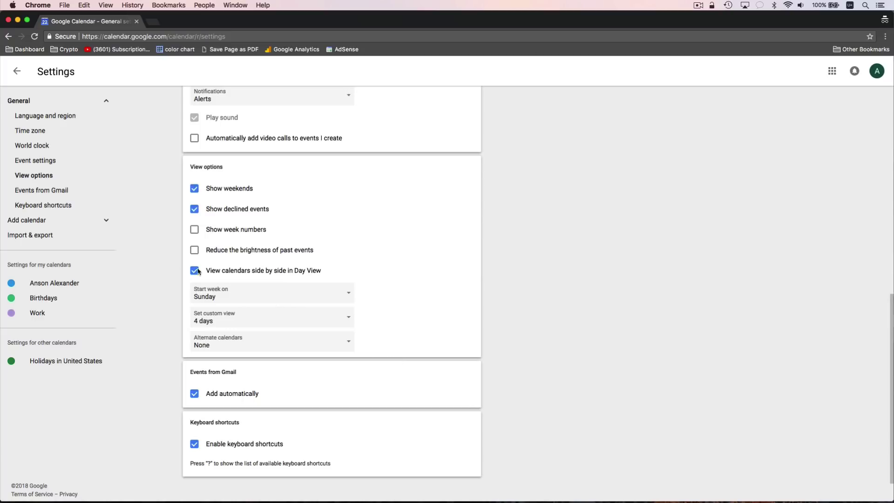
Switch to the Import & export section of the Settings sidebar.
left_click(44, 237)
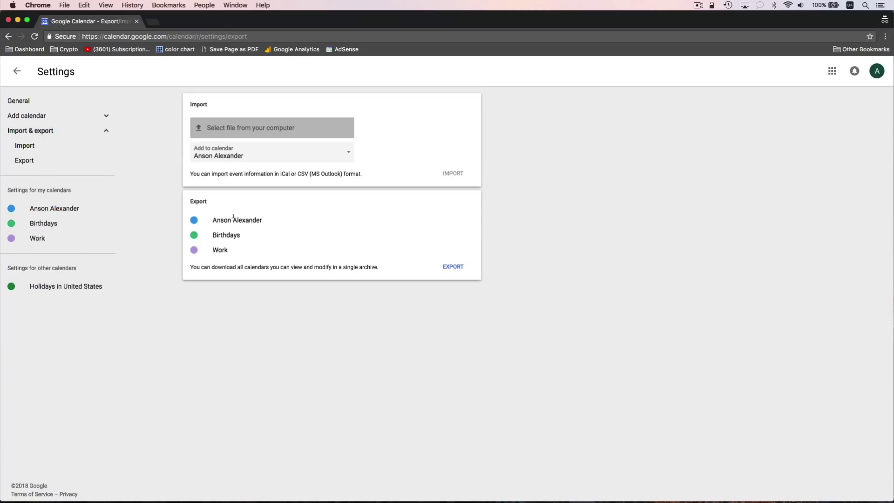